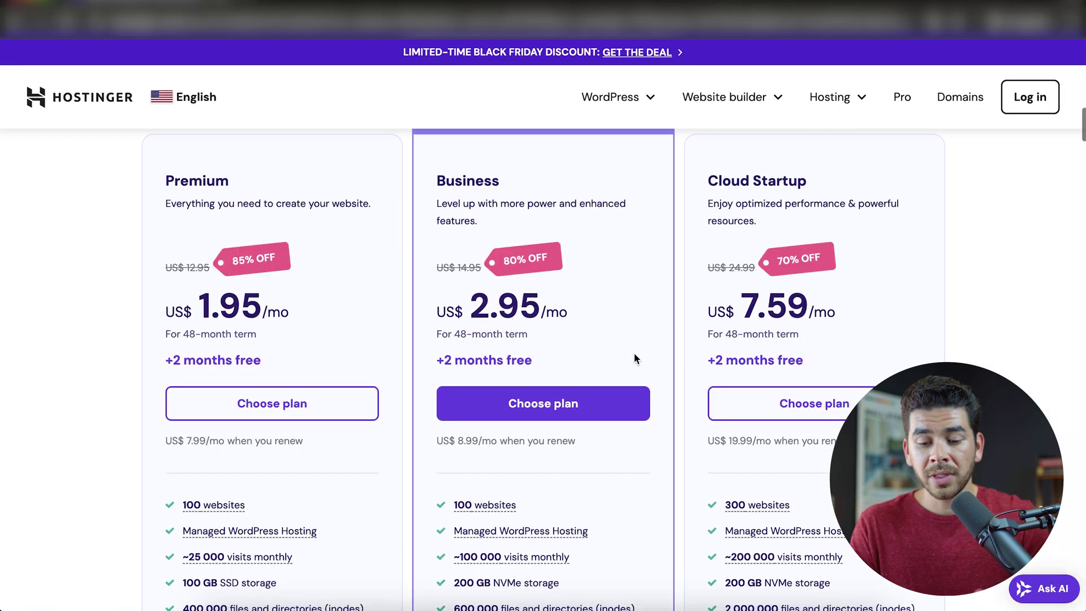
{"action": "scroll", "coordinate": [635, 359], "scroll_direction": "down", "scroll_amount": 1}
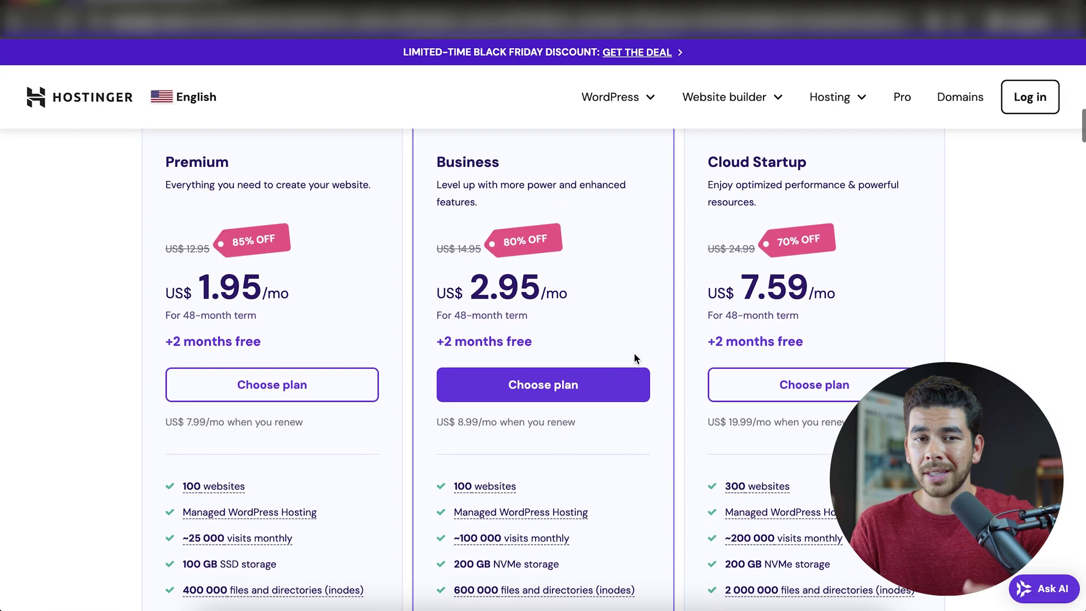
{"action": "scroll", "coordinate": [942, 357], "scroll_direction": "down", "scroll_amount": 10}
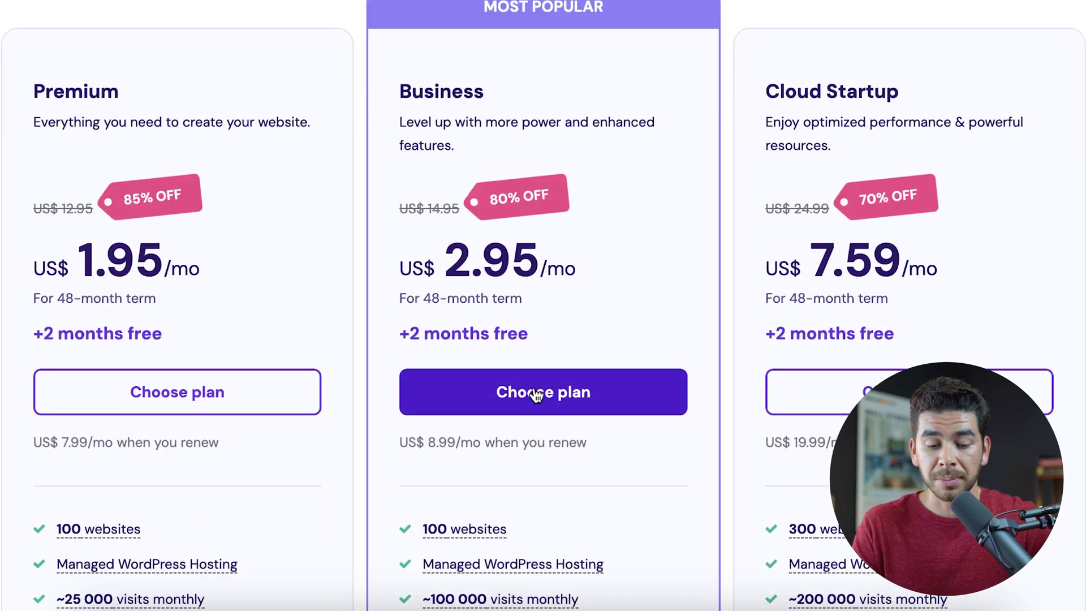
Add the Business Web Hosting plan to the cart from the pricing cards
{"action": "left_click", "coordinate": [536, 395]}
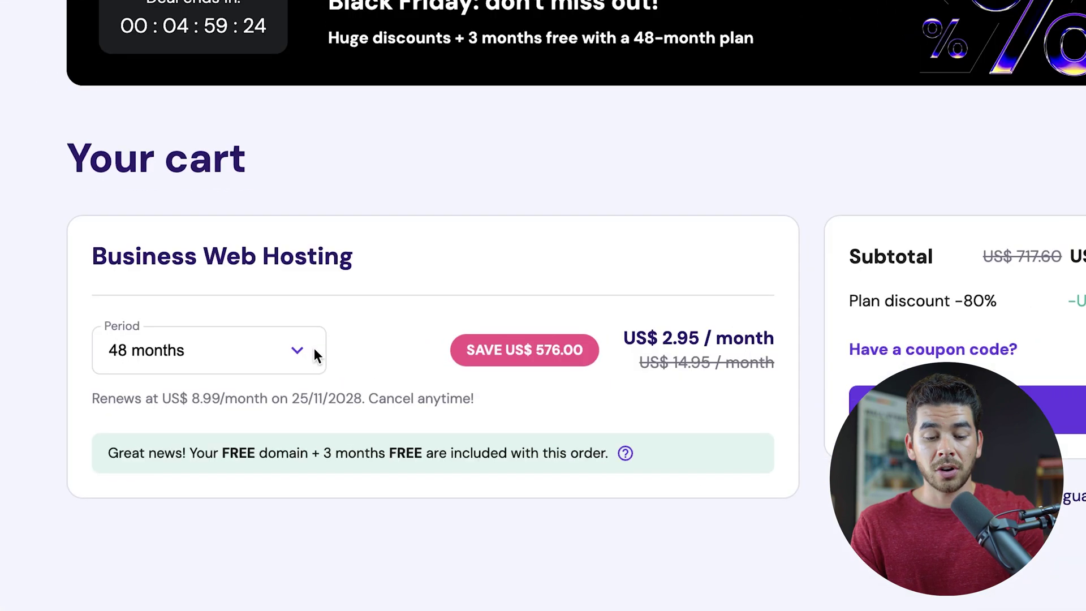
Set the Business plan billing period to 12 months
{"action": "left_click", "coordinate": [313, 354]}
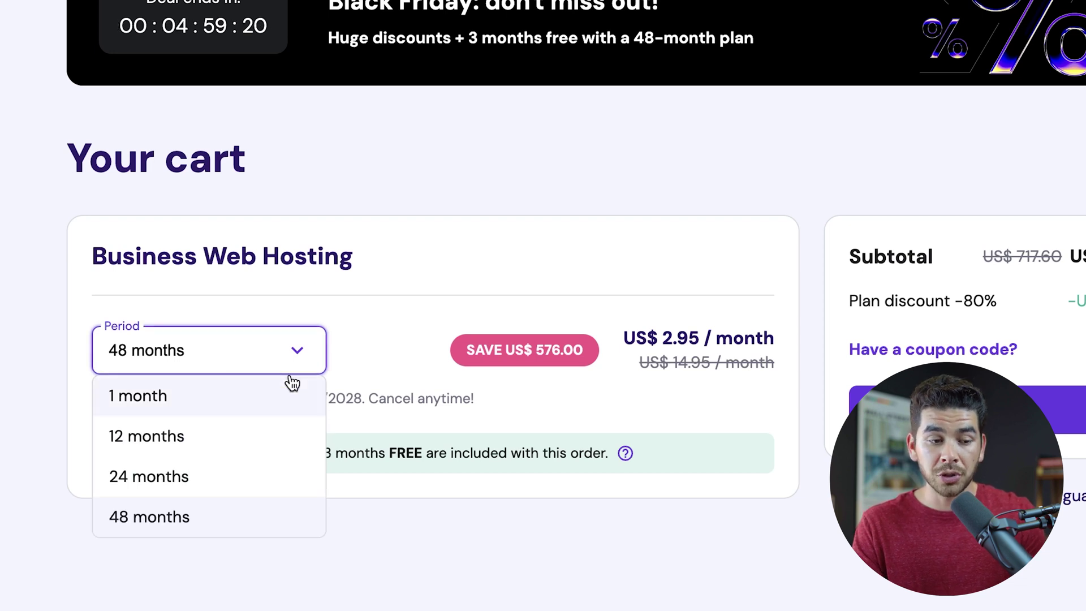
{"action": "left_click", "coordinate": [337, 382]}
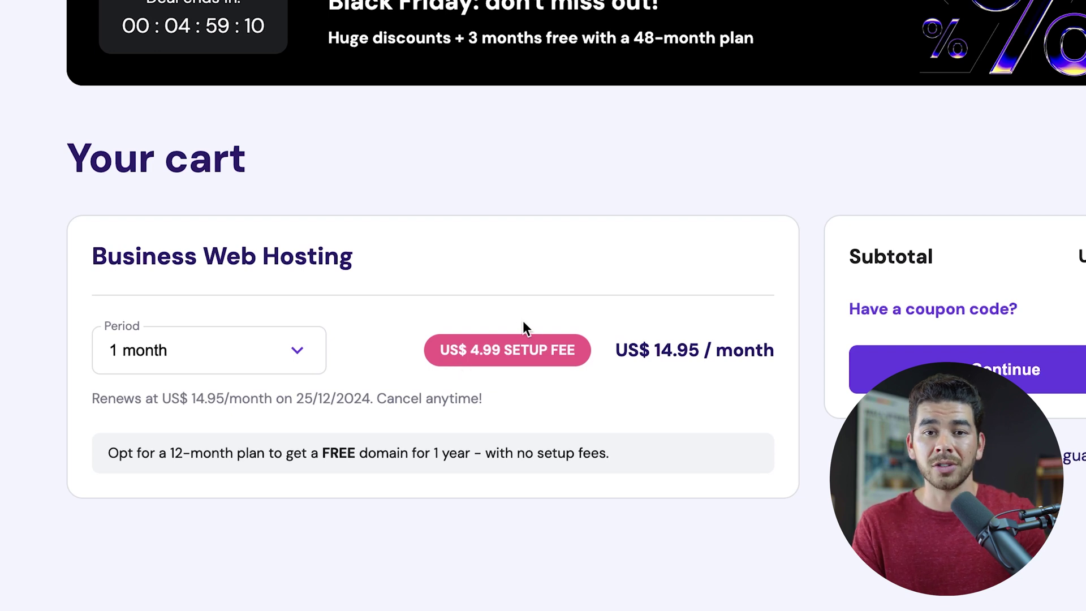
{"action": "left_click", "coordinate": [296, 354]}
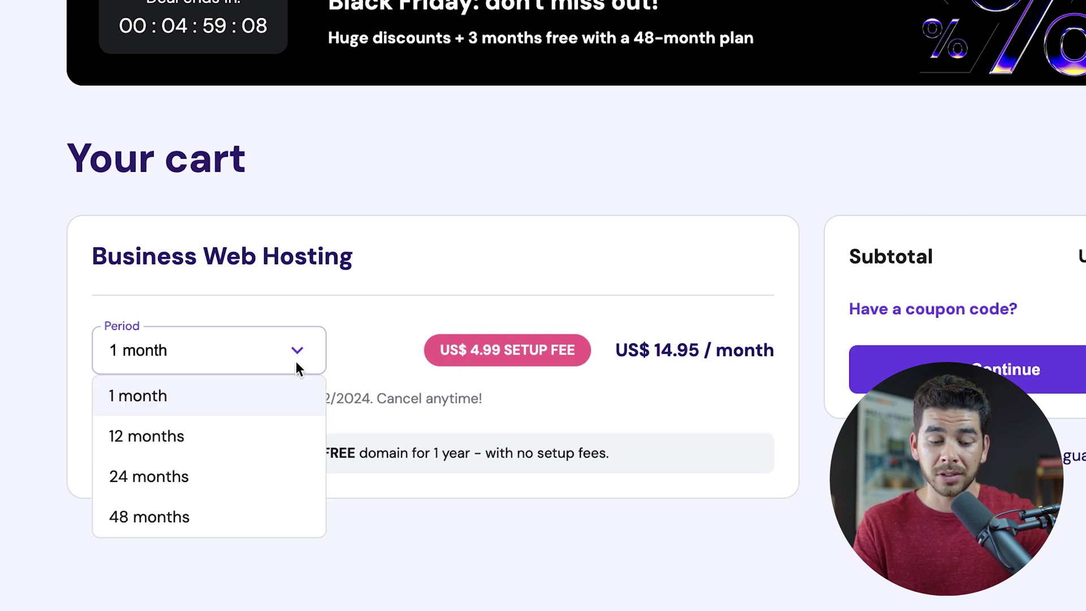
{"action": "left_click", "coordinate": [269, 431]}
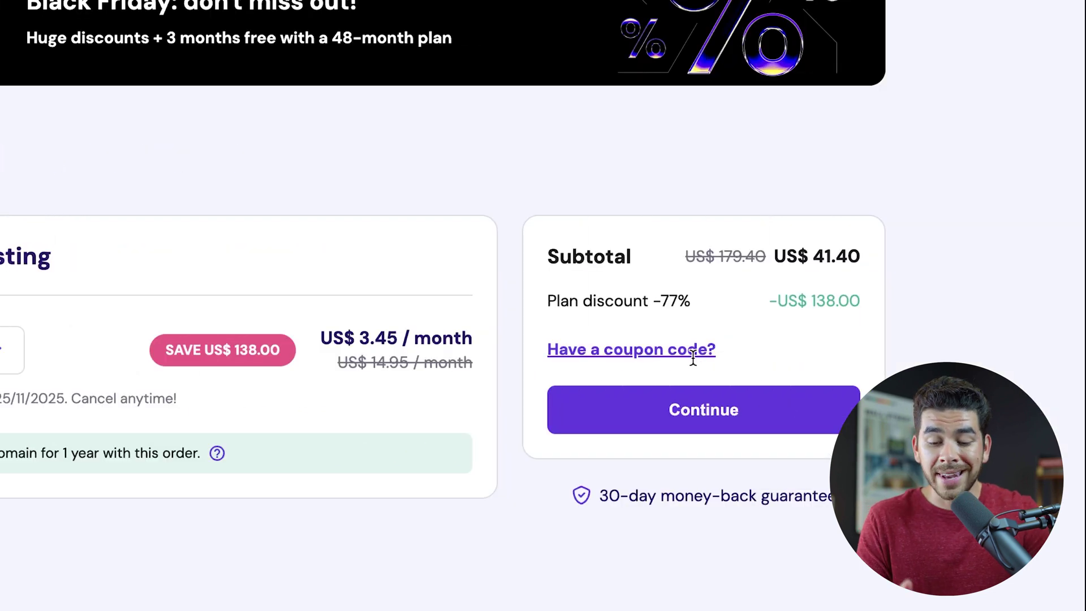
Apply coupon MYFIRSTWEBSITE for a US$37.26 subtotal and proceed to checkout
{"action": "left_click", "coordinate": [645, 358]}
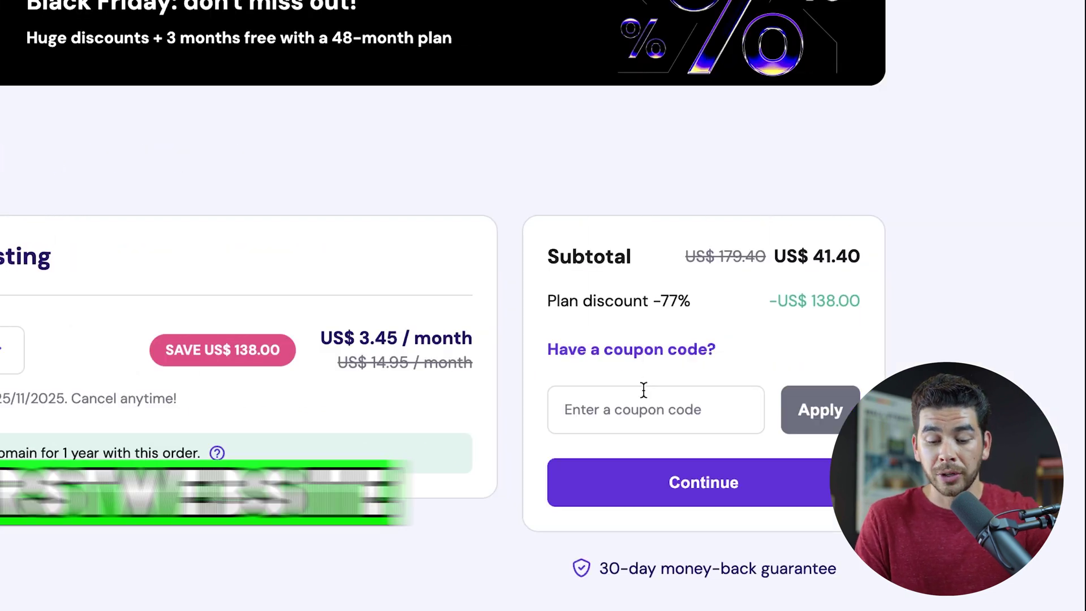
{"action": "left_click", "coordinate": [642, 407]}
{"action": "type", "text": "MYFIRSTWEBSITE"}
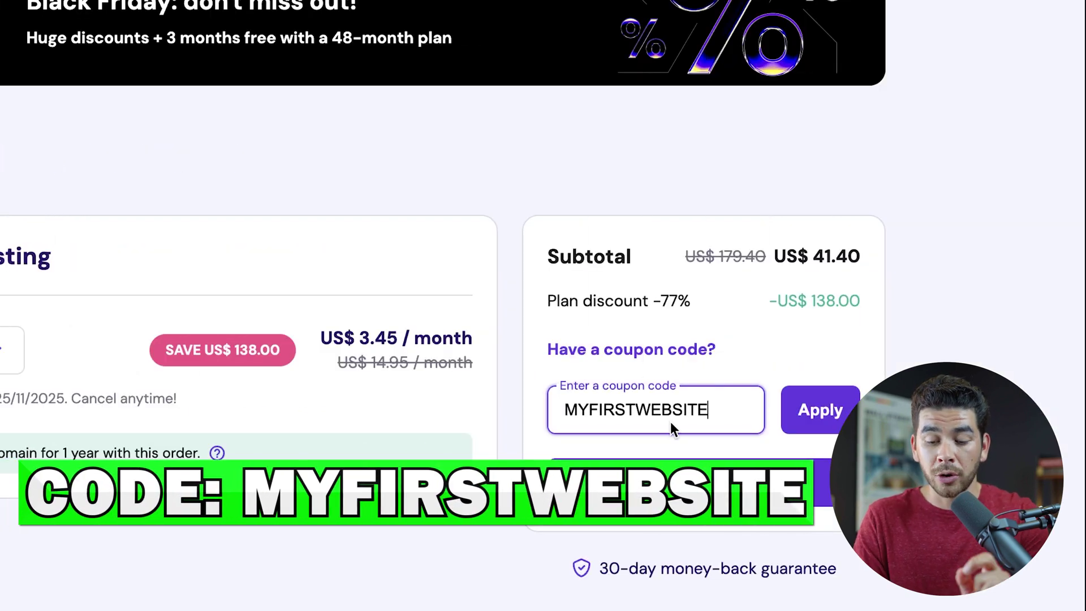
{"action": "left_click", "coordinate": [809, 411]}
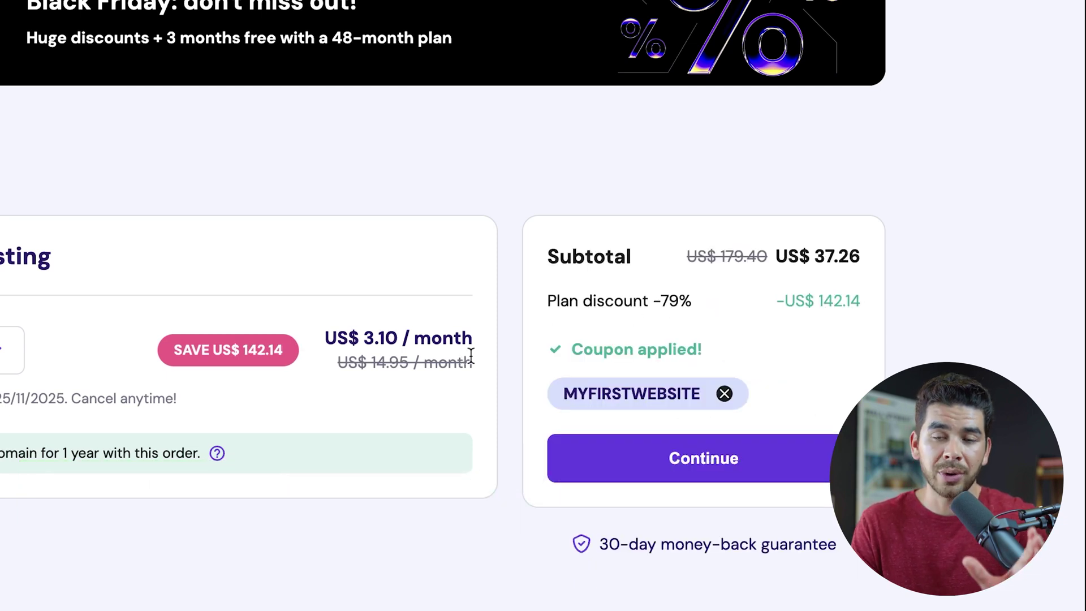
{"action": "left_click", "coordinate": [611, 457]}
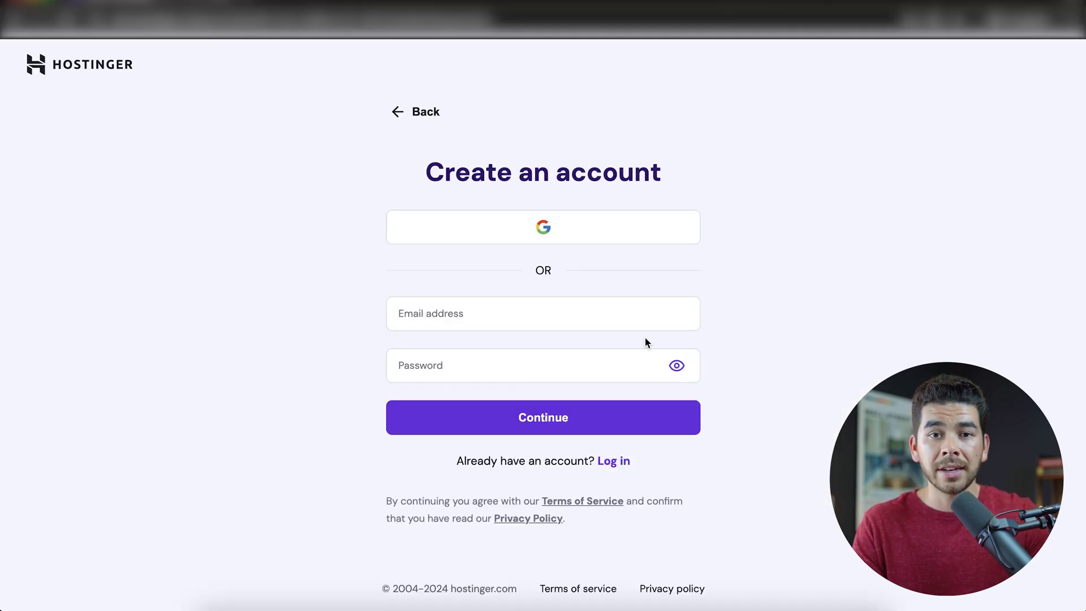
Log in with the existing account and pay by card
{"action": "left_click", "coordinate": [616, 464]}
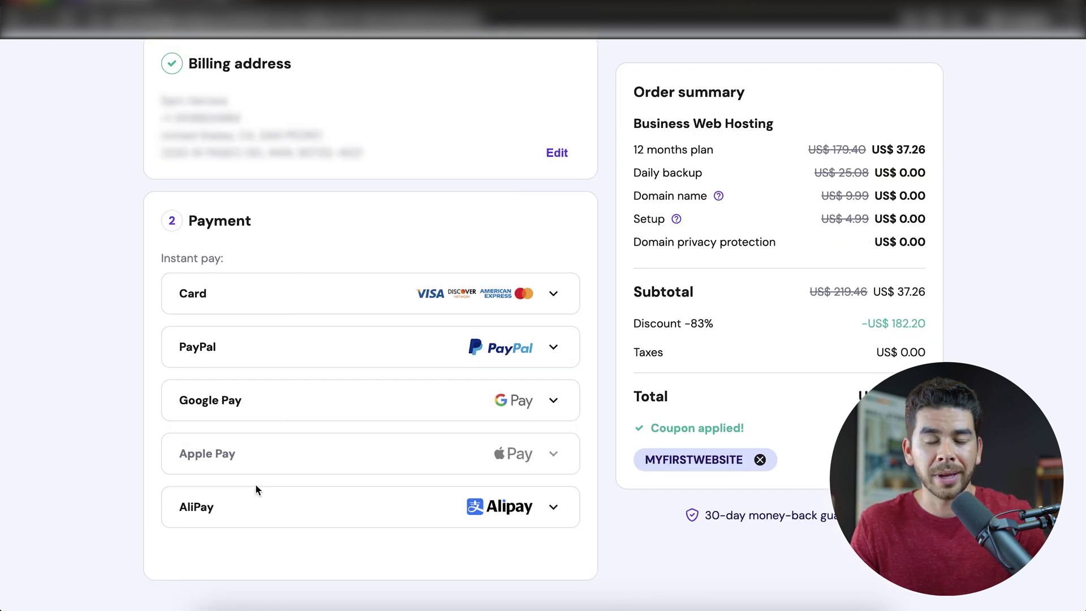
{"action": "left_click", "coordinate": [367, 294]}
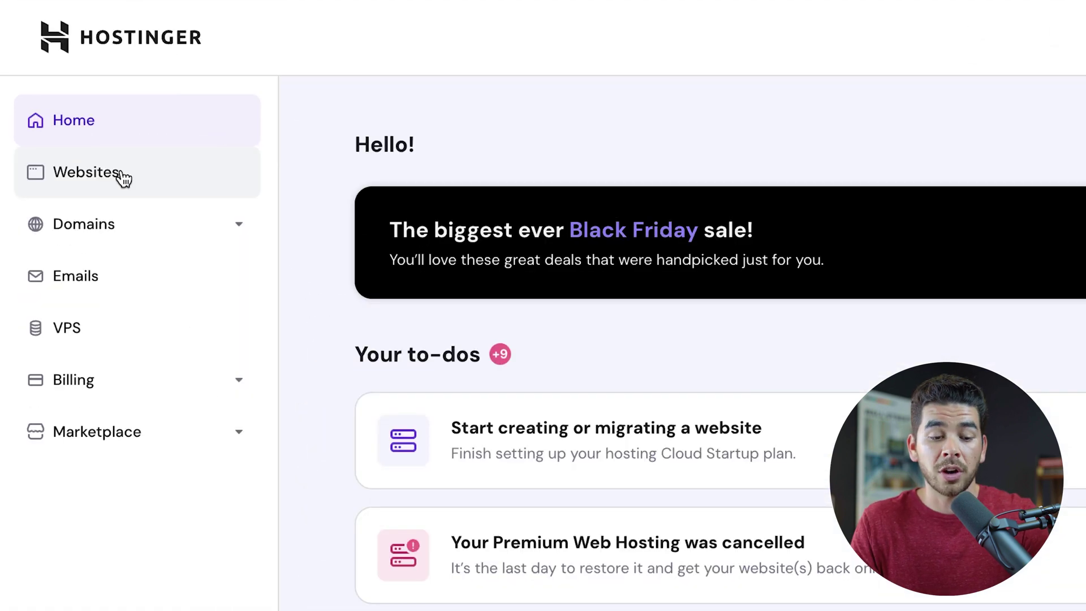
Add a new website from the Websites list using Hostinger Website Builder
{"action": "left_click", "coordinate": [119, 155]}
{"action": "left_click", "coordinate": [849, 352]}
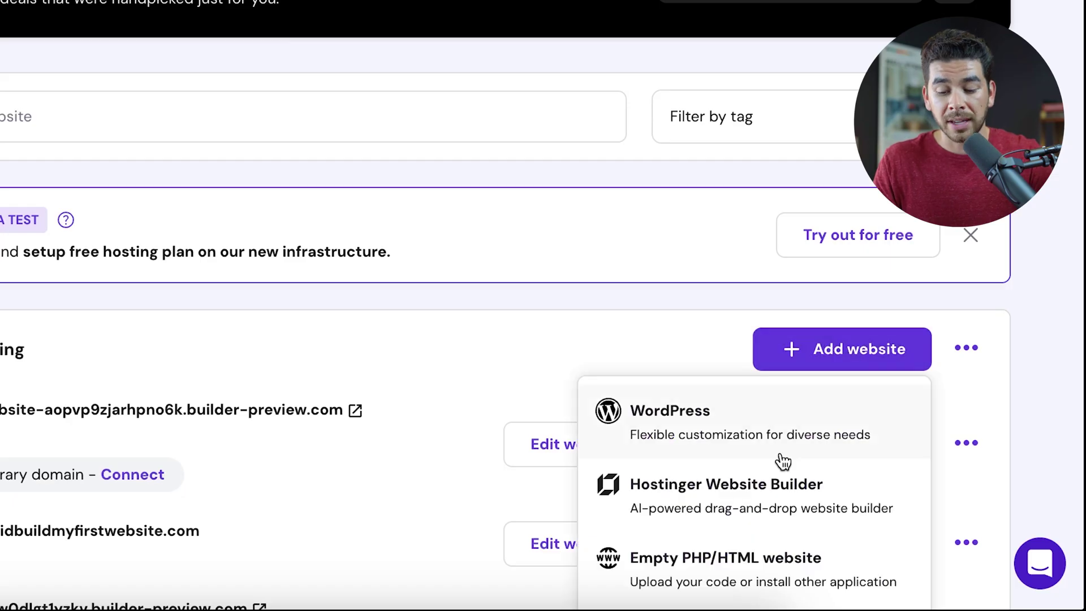
{"action": "left_click", "coordinate": [728, 504]}
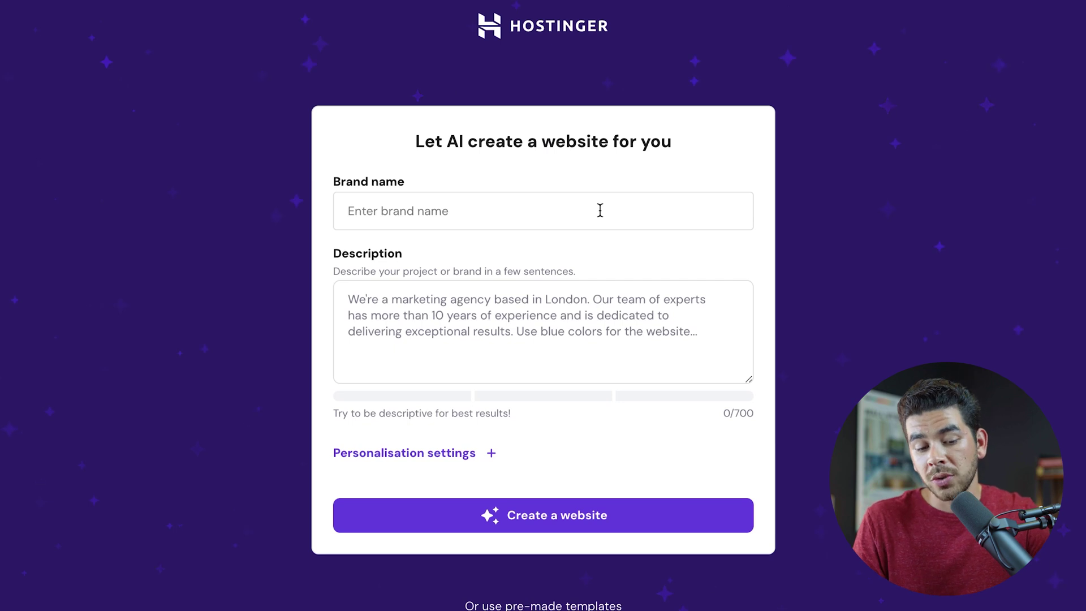
Enter brand name 'My First Website Blog' and paste the prepared blog description
{"action": "left_click", "coordinate": [571, 211]}
{"action": "type", "text": "My First Website Blog"}
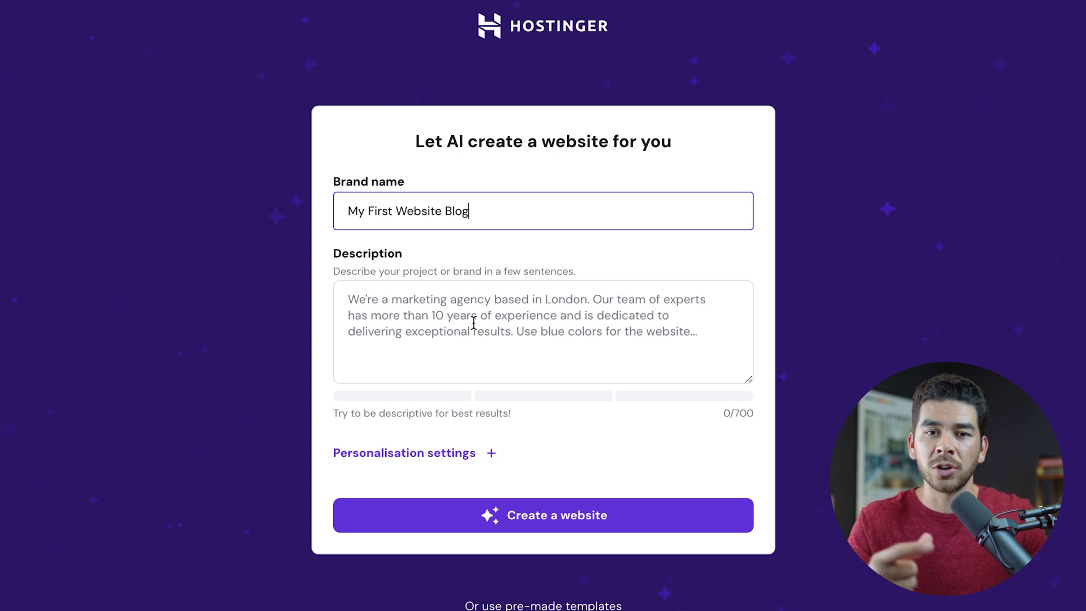
{"action": "left_click", "coordinate": [474, 323]}
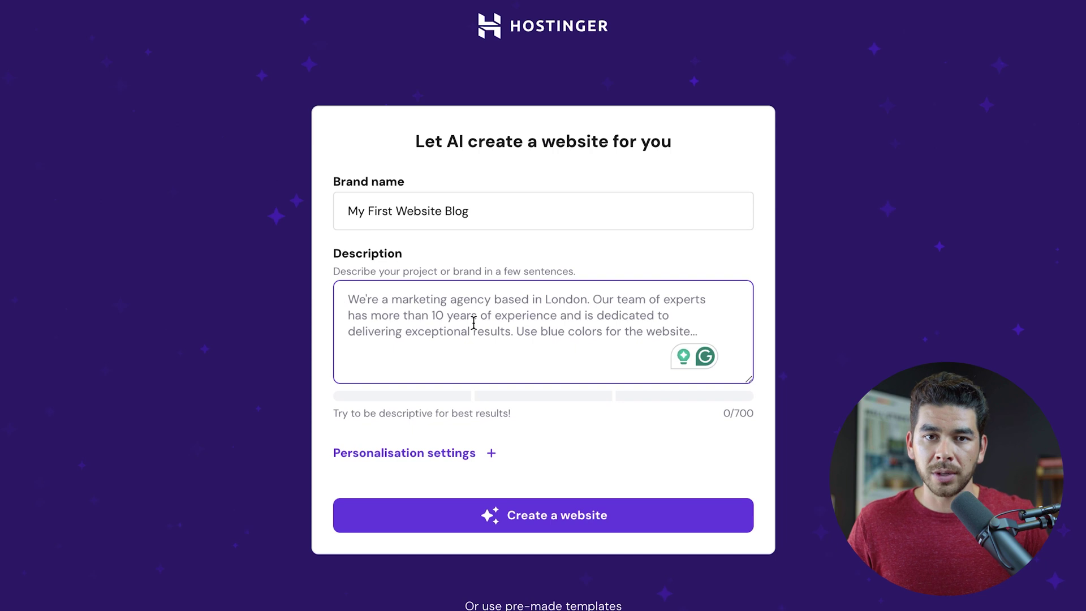
{"action": "type", "text": "My First Website is a blog that helps people create their first website. We write blog articles about some of the different ways to start a website. We have resources and tools that help you with the start and growth of your website. We write blog posts about some of the following topics: SEO optimization, how to write blog articles, how to create a good looking website, etc."}
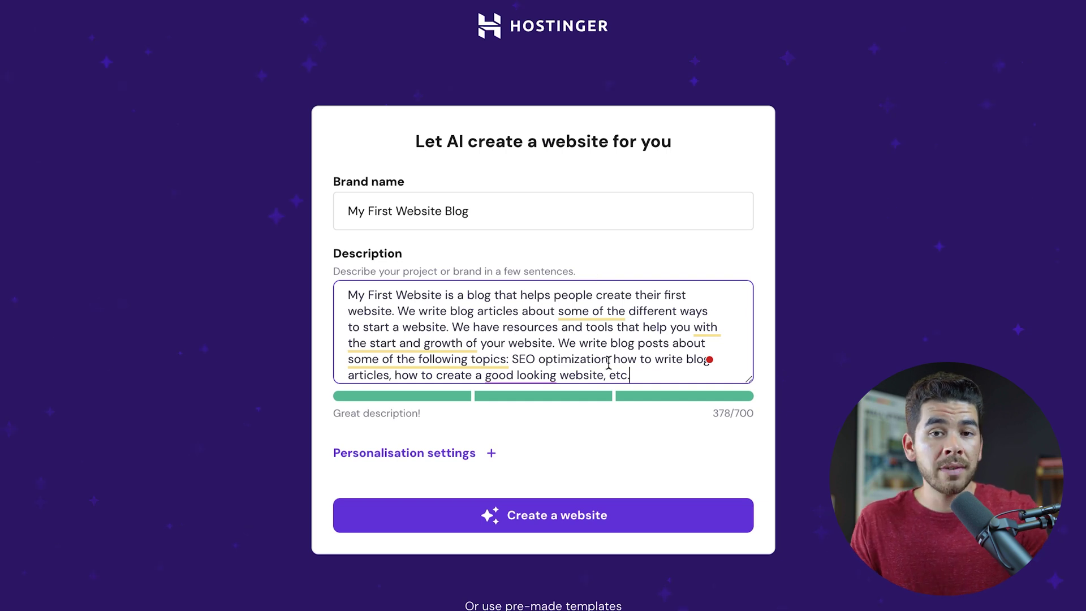
Leave colours on Surprise me under Personalisation settings and generate the site
{"action": "left_click", "coordinate": [441, 456]}
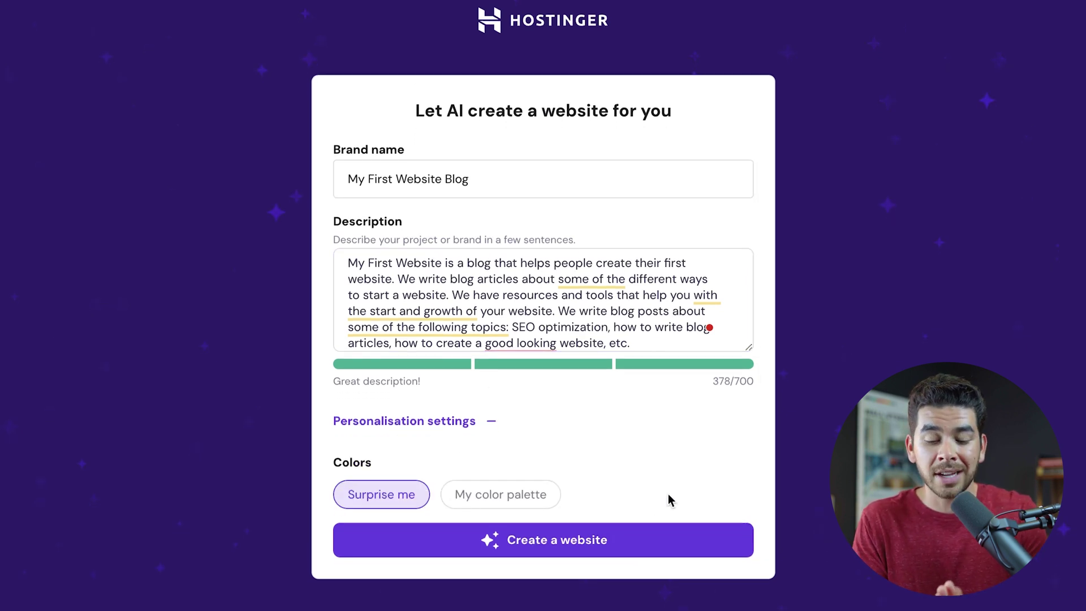
{"action": "left_click", "coordinate": [518, 501]}
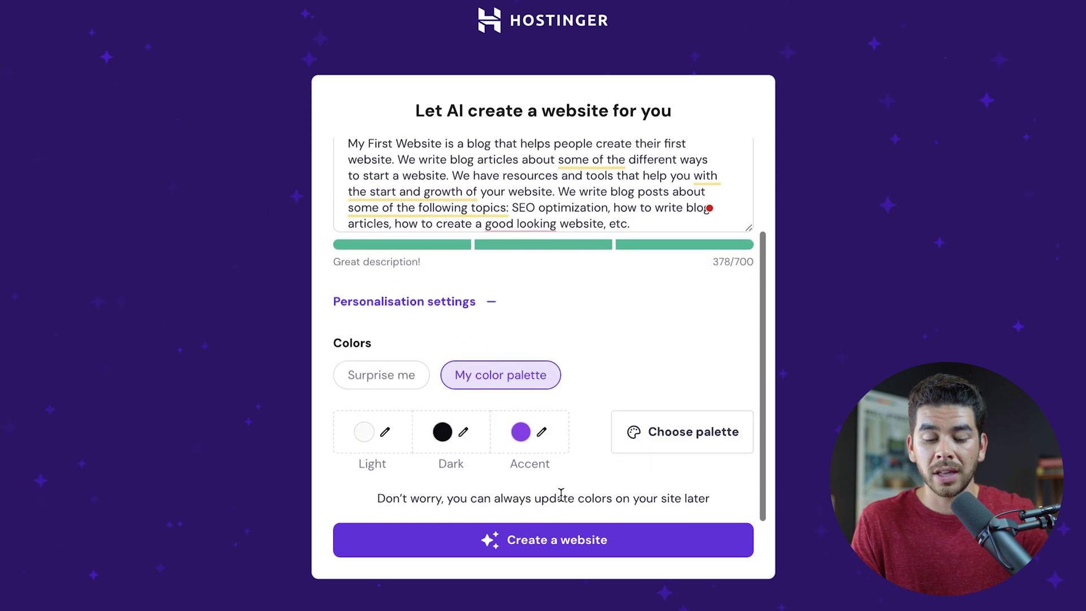
{"action": "left_click", "coordinate": [652, 443]}
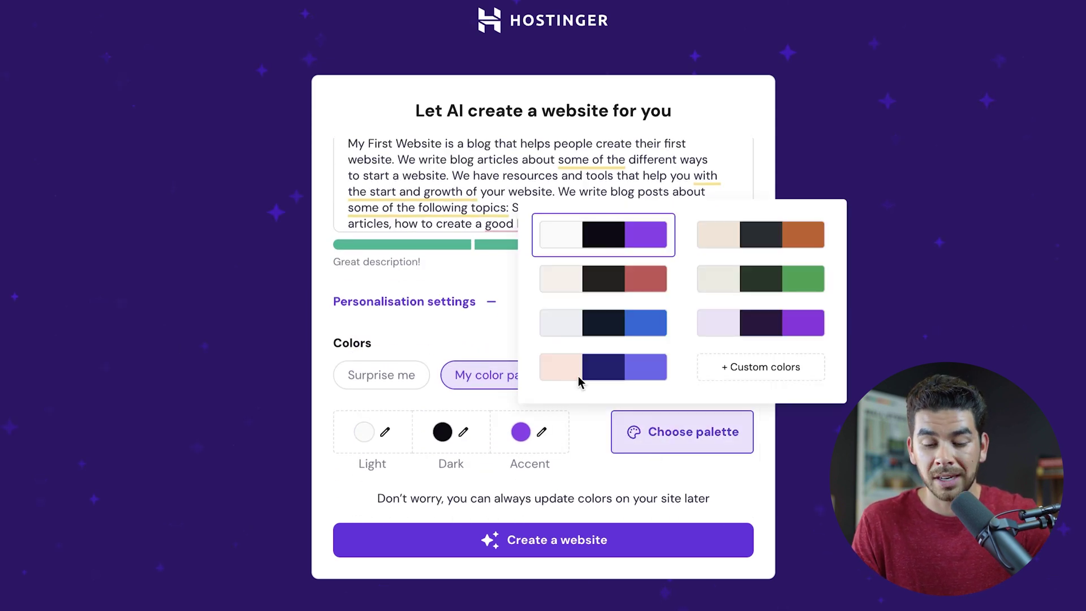
{"action": "left_click", "coordinate": [371, 377]}
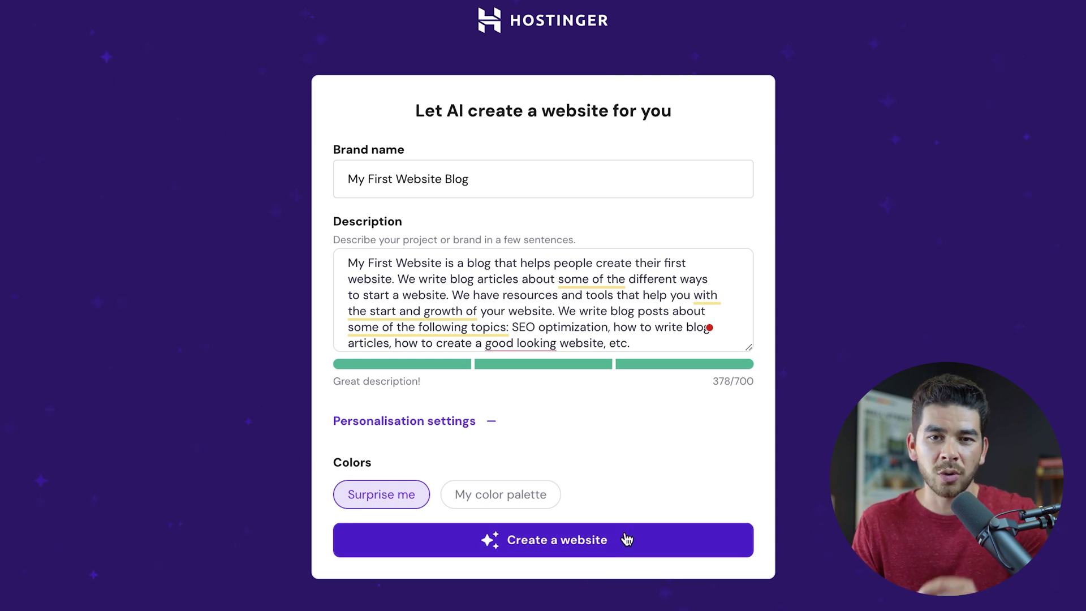
{"action": "left_click", "coordinate": [626, 540]}
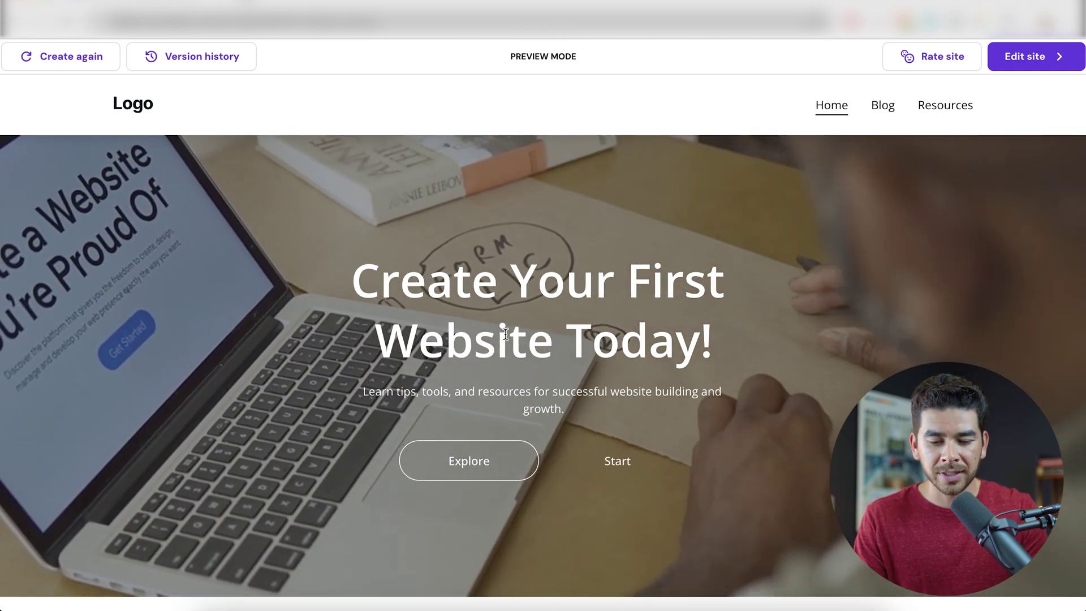
{"action": "scroll", "coordinate": [475, 307], "scroll_direction": "down", "scroll_amount": 1}
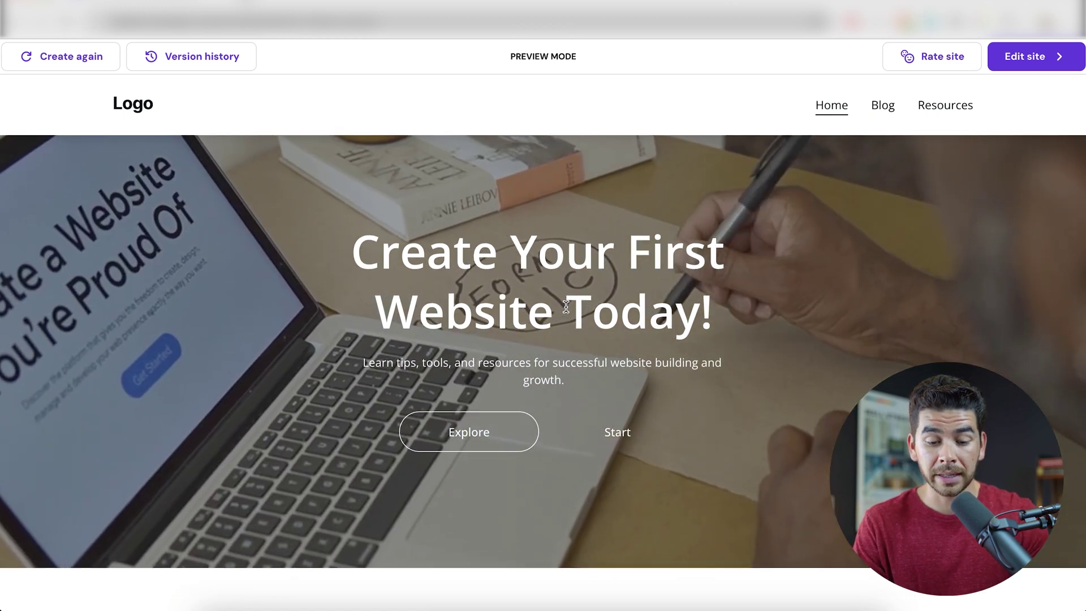
{"action": "scroll", "coordinate": [458, 303], "scroll_direction": "down", "scroll_amount": 3}
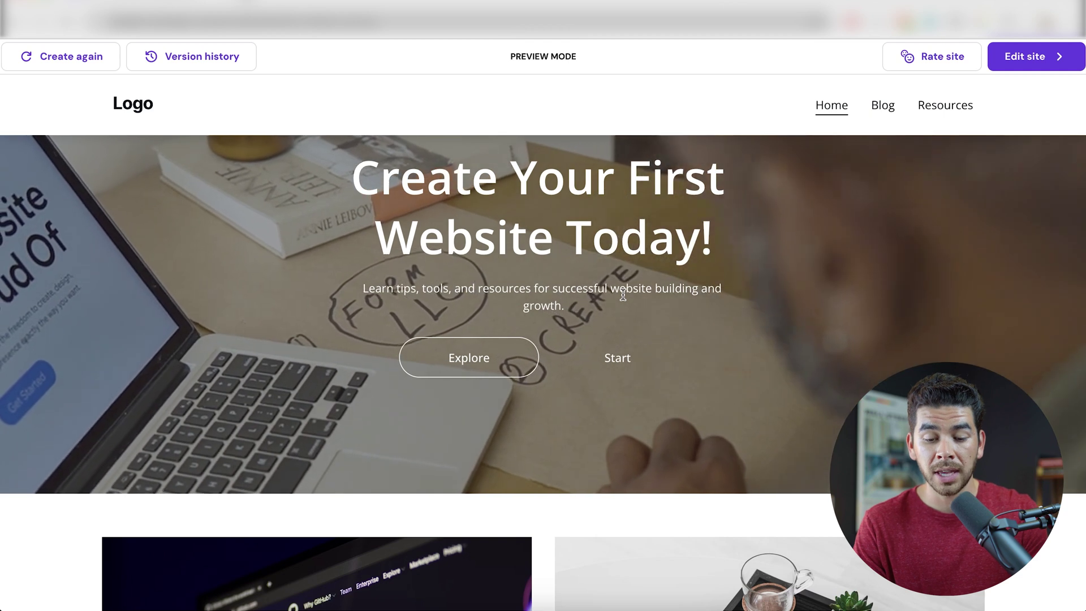
{"action": "scroll", "coordinate": [526, 361], "scroll_direction": "down", "scroll_amount": 5}
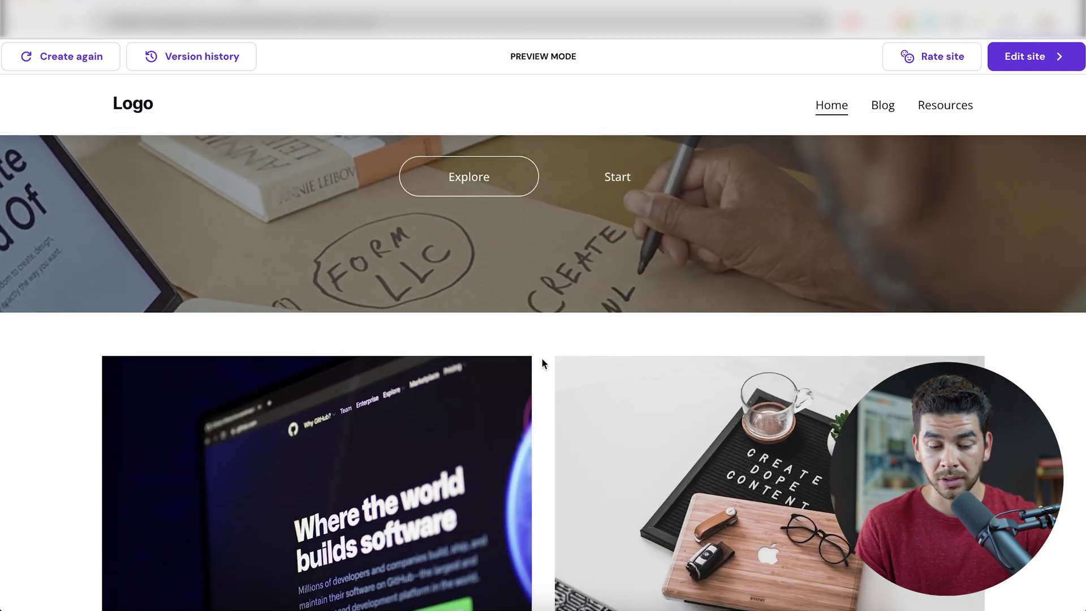
{"action": "scroll", "coordinate": [544, 363], "scroll_direction": "down", "scroll_amount": 10}
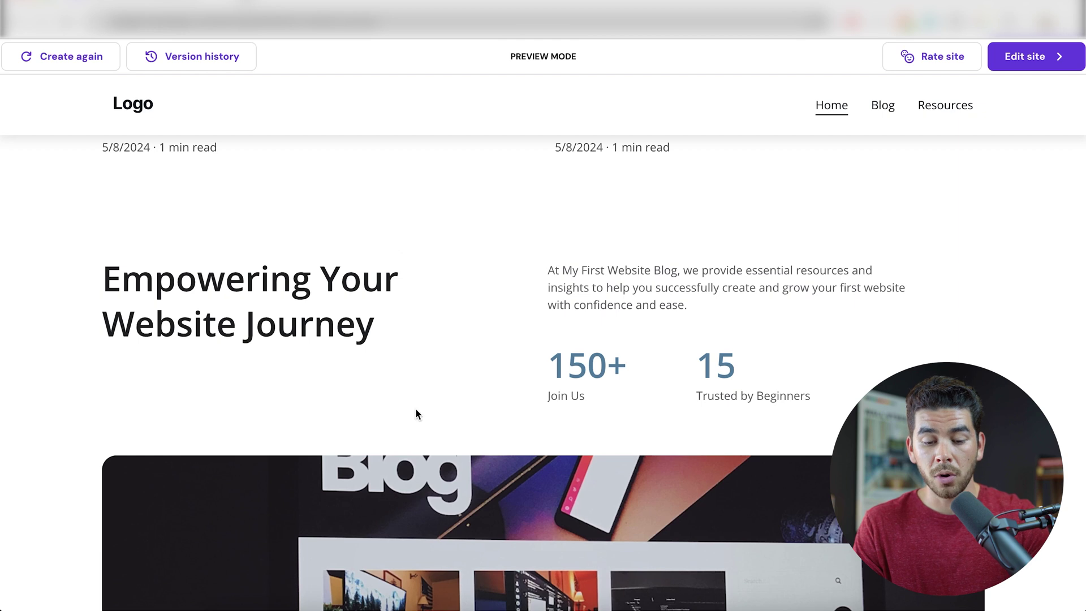
{"action": "scroll", "coordinate": [415, 412], "scroll_direction": "down", "scroll_amount": 1}
{"action": "scroll", "coordinate": [376, 310], "scroll_direction": "down", "scroll_amount": 6}
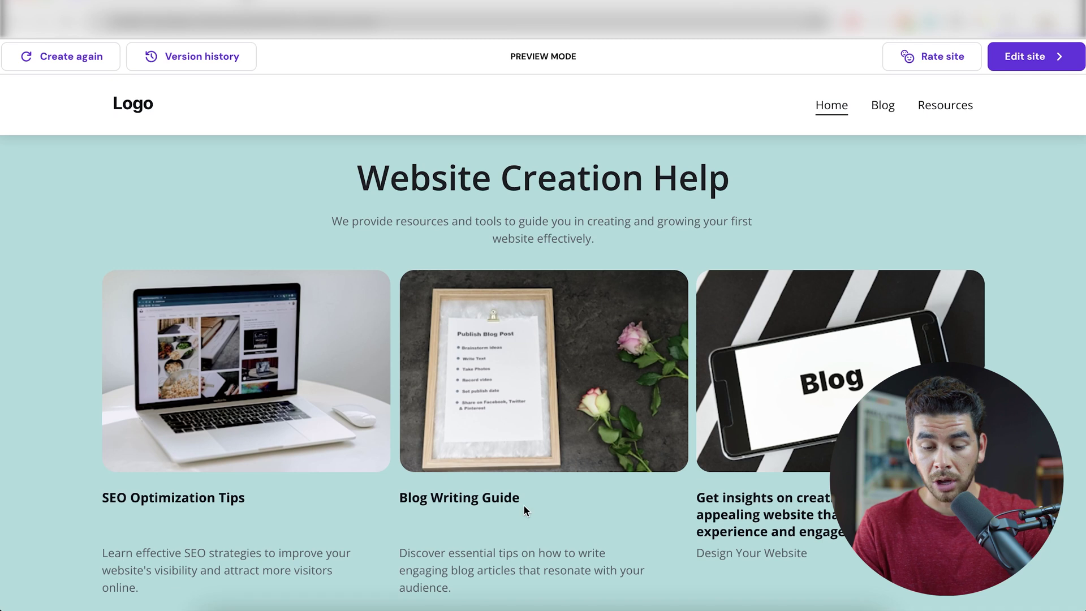
{"action": "scroll", "coordinate": [644, 480], "scroll_direction": "down", "scroll_amount": 1}
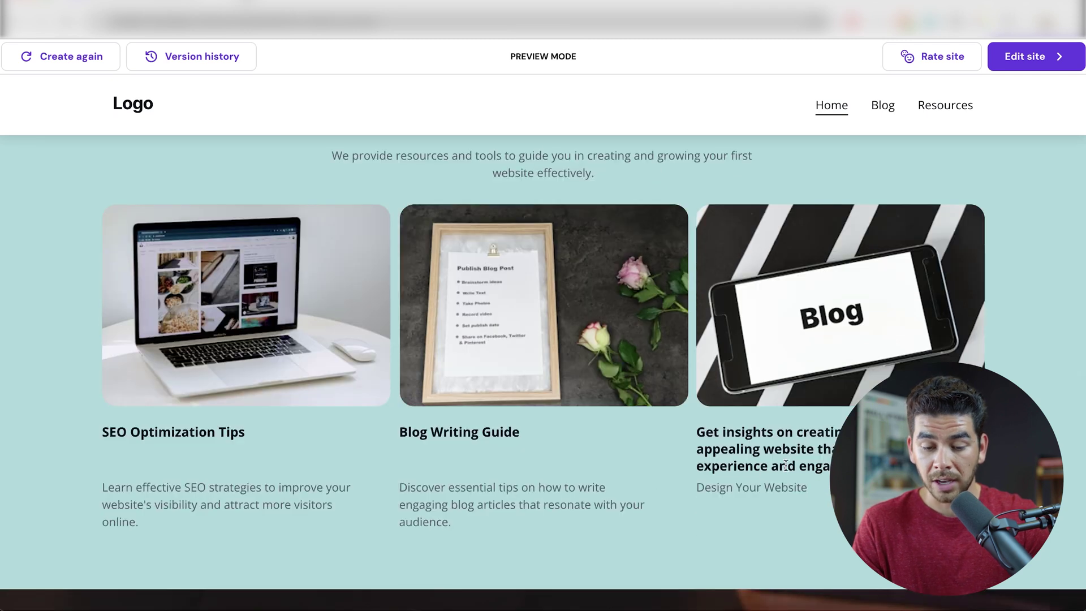
{"action": "scroll", "coordinate": [646, 482], "scroll_direction": "up", "scroll_amount": 1}
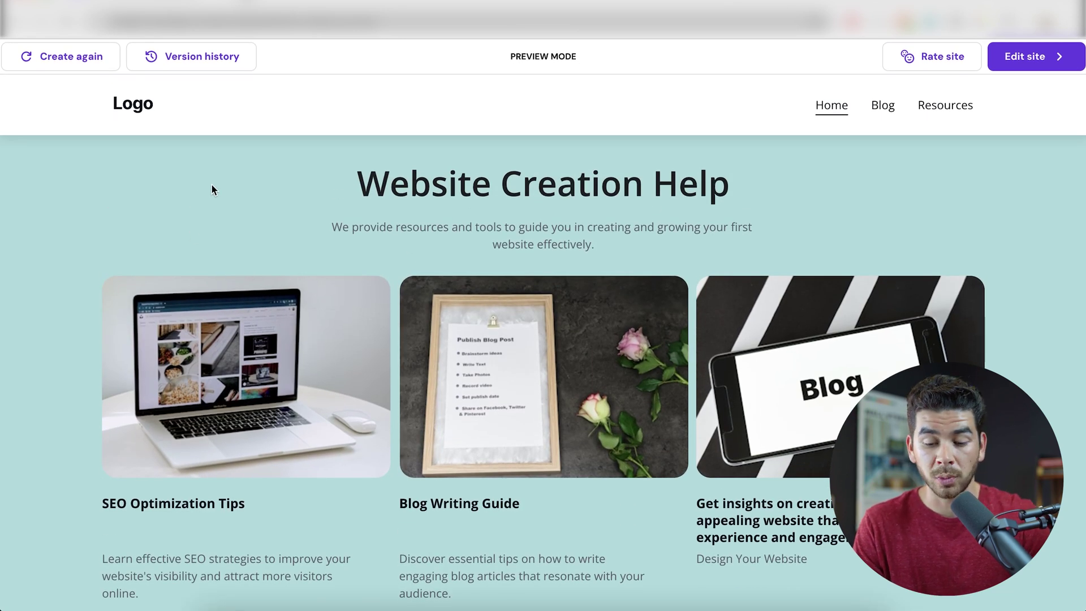
{"action": "scroll", "coordinate": [331, 254], "scroll_direction": "down", "scroll_amount": 8}
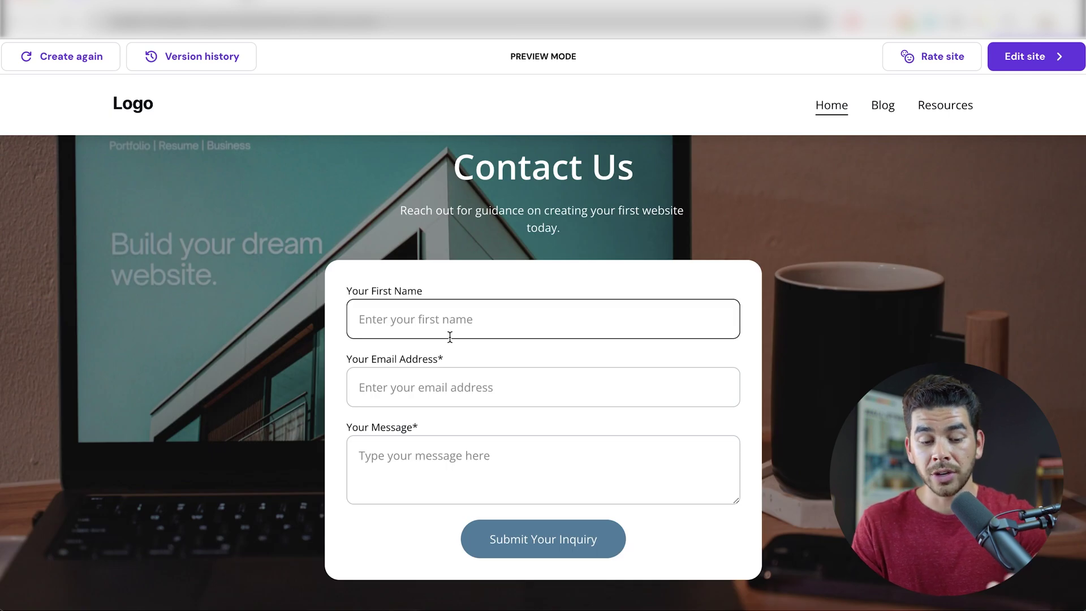
{"action": "scroll", "coordinate": [478, 446], "scroll_direction": "down", "scroll_amount": 3}
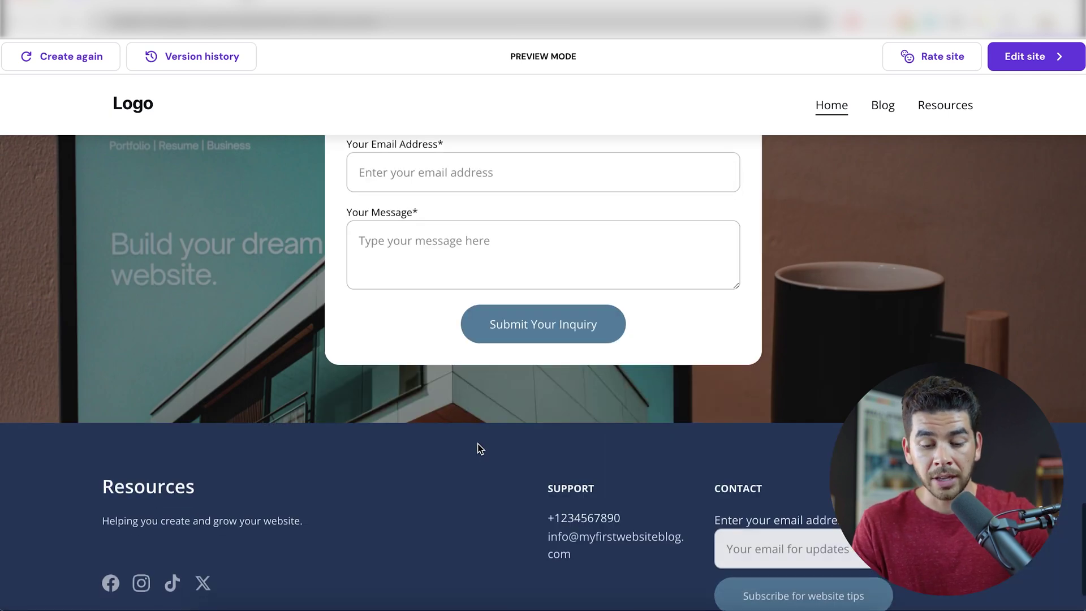
{"action": "scroll", "coordinate": [524, 370], "scroll_direction": "down", "scroll_amount": 1}
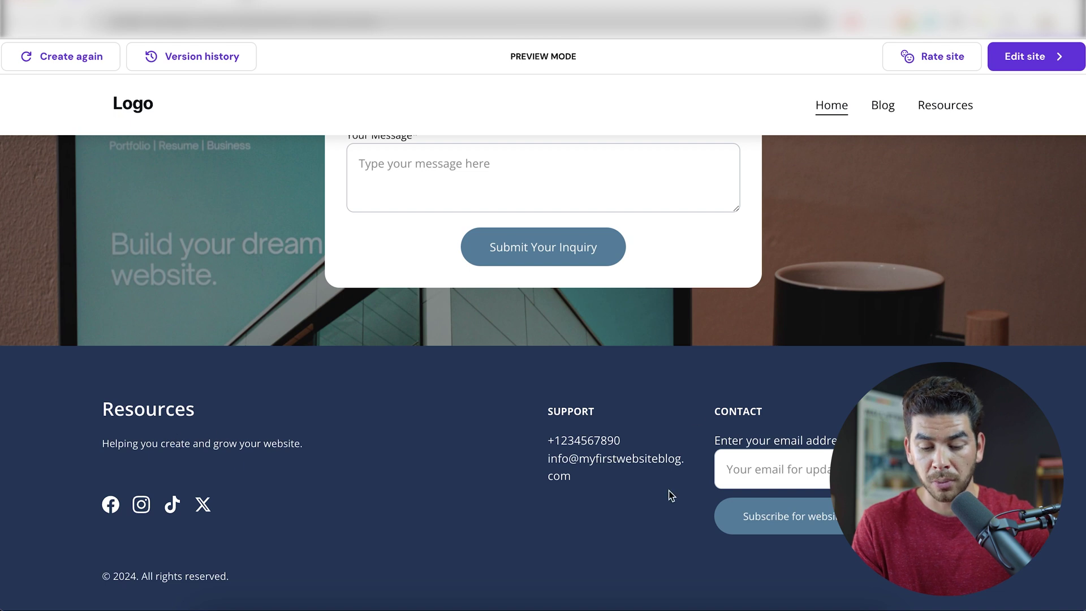
{"action": "scroll", "coordinate": [710, 293], "scroll_direction": "up", "scroll_amount": 15}
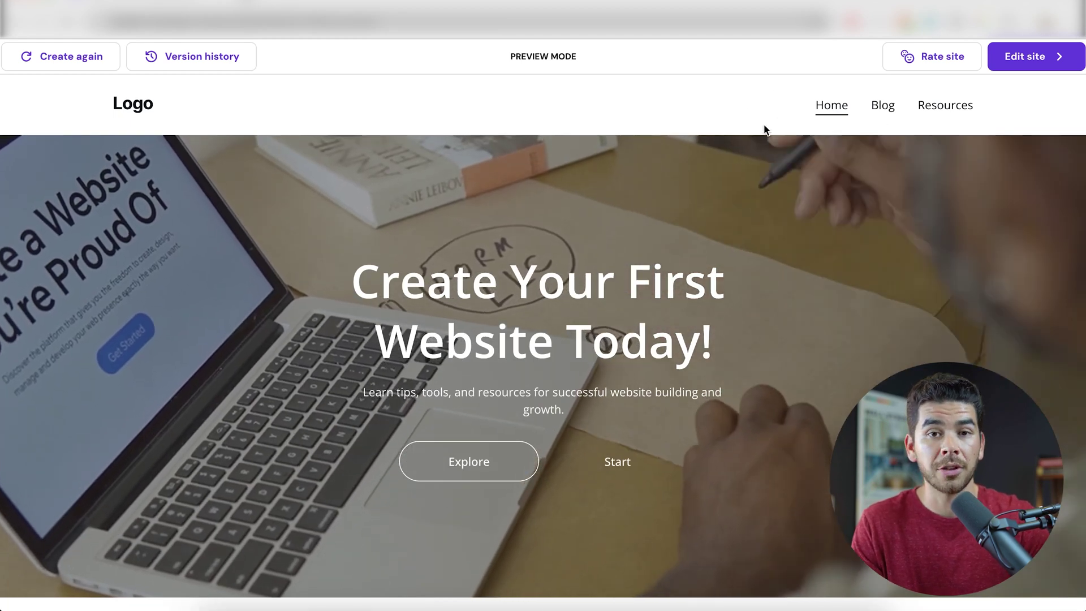
Preview the Blog page, the Start Your Website Journey and Essential Tips articles, then Resources
{"action": "left_click", "coordinate": [883, 105]}
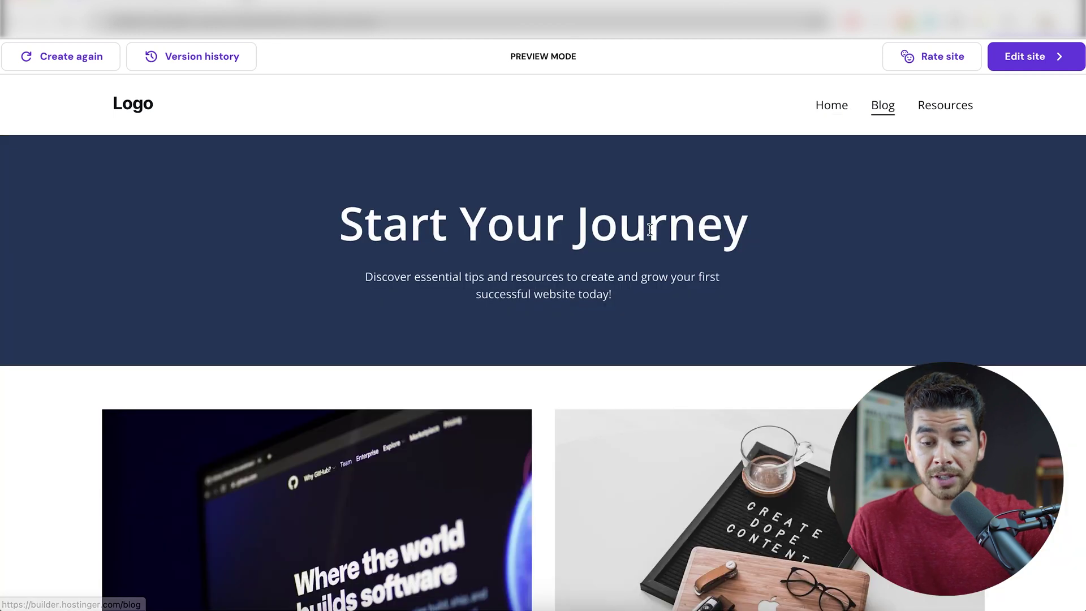
{"action": "scroll", "coordinate": [644, 317], "scroll_direction": "down", "scroll_amount": 2}
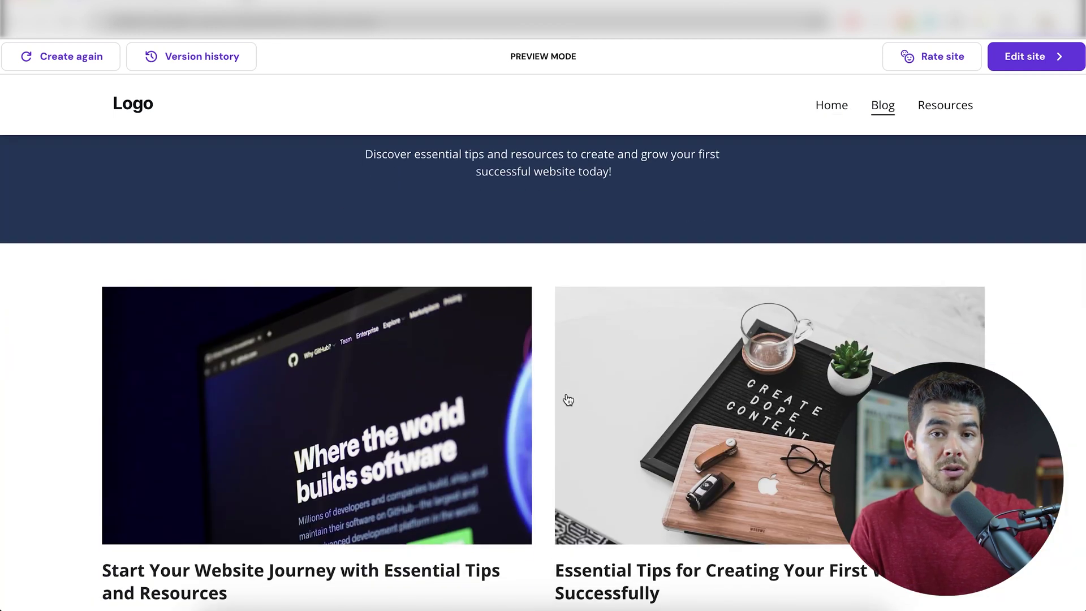
{"action": "scroll", "coordinate": [527, 284], "scroll_direction": "down", "scroll_amount": 5}
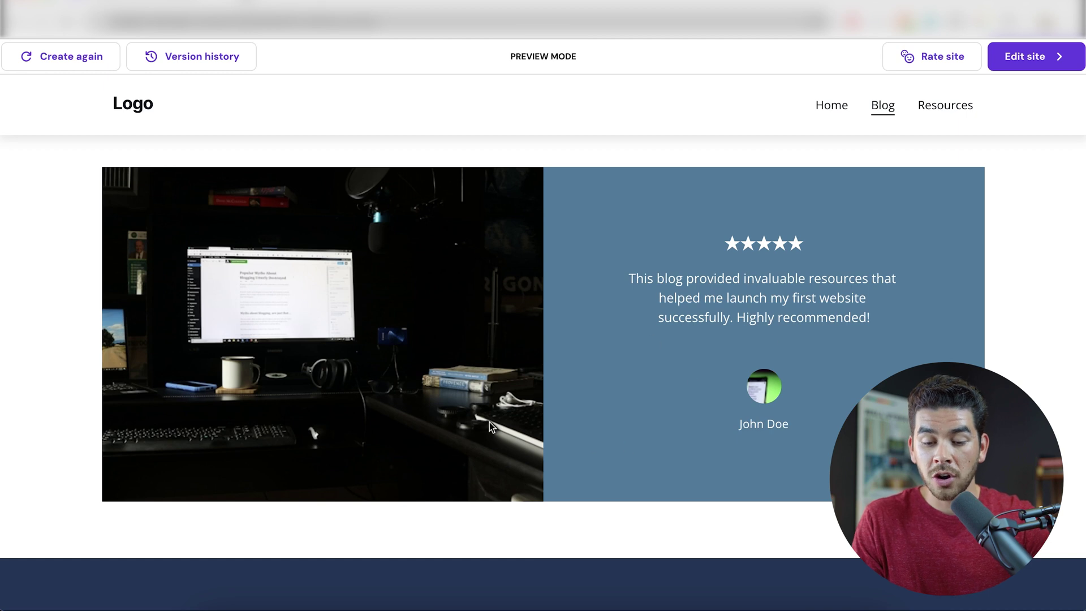
{"action": "scroll", "coordinate": [416, 374], "scroll_direction": "up", "scroll_amount": 2}
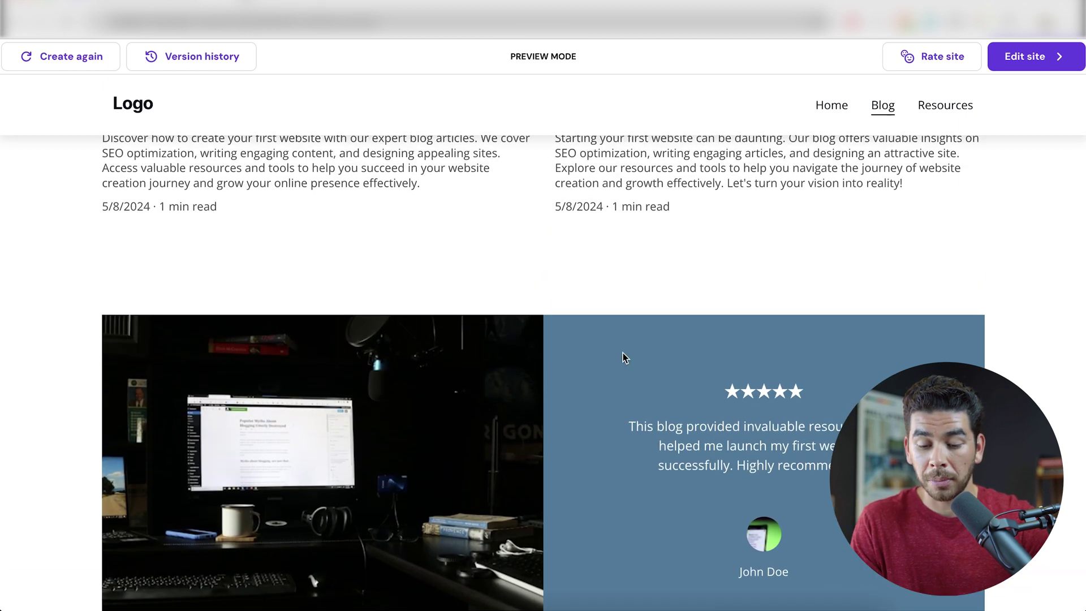
{"action": "scroll", "coordinate": [565, 341], "scroll_direction": "up", "scroll_amount": 2}
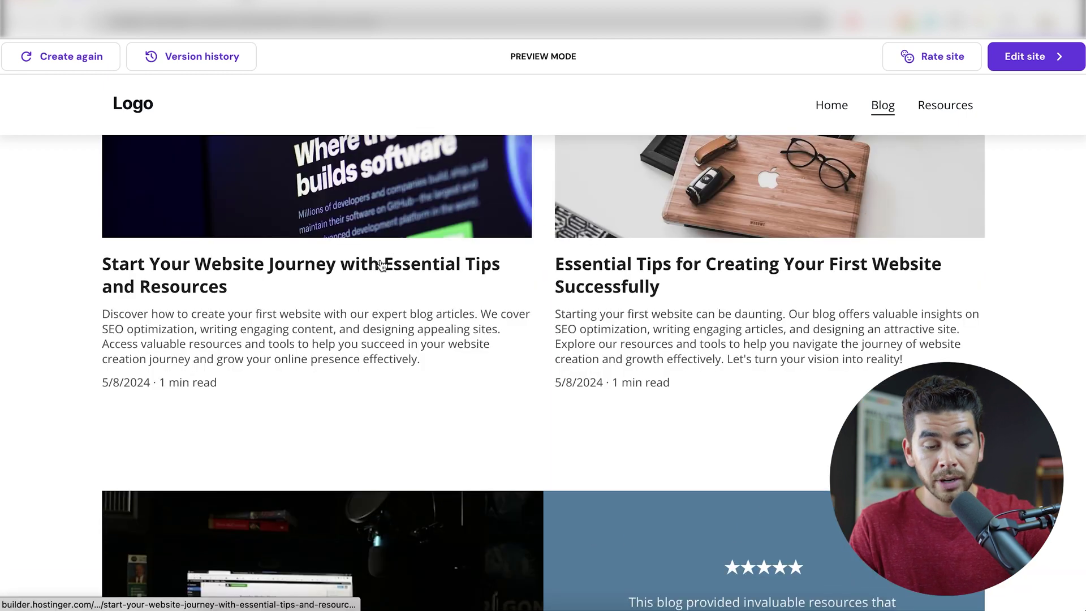
{"action": "left_click", "coordinate": [380, 265]}
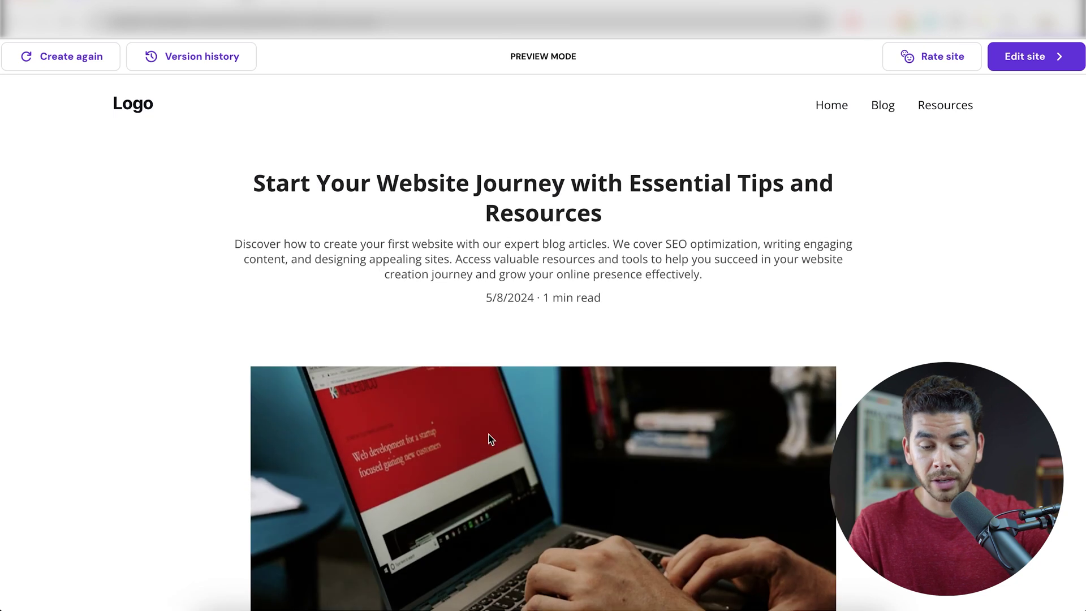
{"action": "scroll", "coordinate": [488, 438], "scroll_direction": "down", "scroll_amount": 3}
{"action": "scroll", "coordinate": [488, 438], "scroll_direction": "up", "scroll_amount": 2}
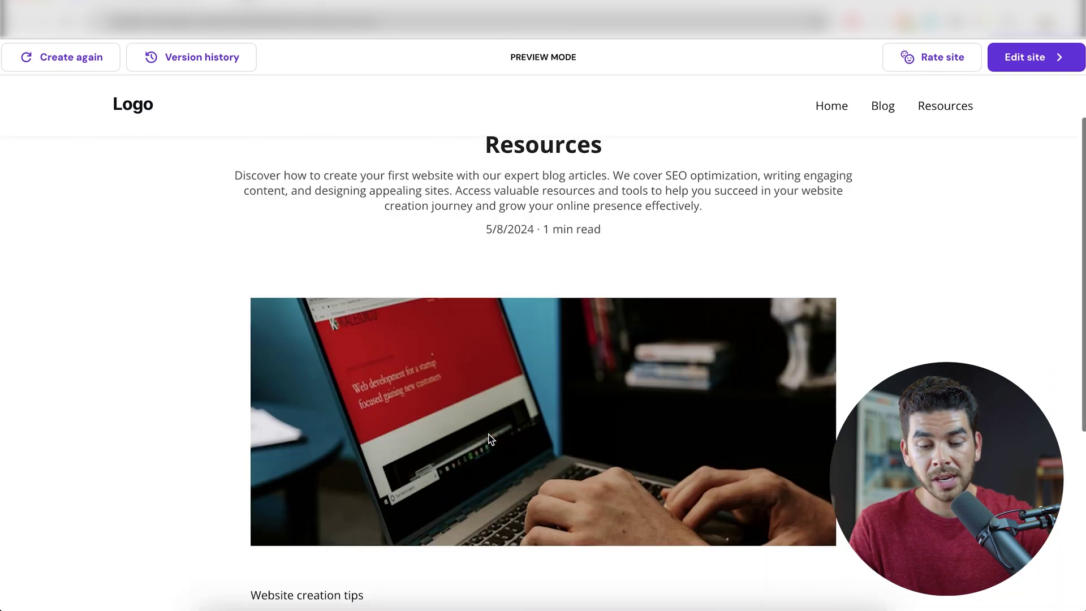
{"action": "scroll", "coordinate": [490, 439], "scroll_direction": "down", "scroll_amount": 2}
{"action": "scroll", "coordinate": [487, 439], "scroll_direction": "up", "scroll_amount": 3}
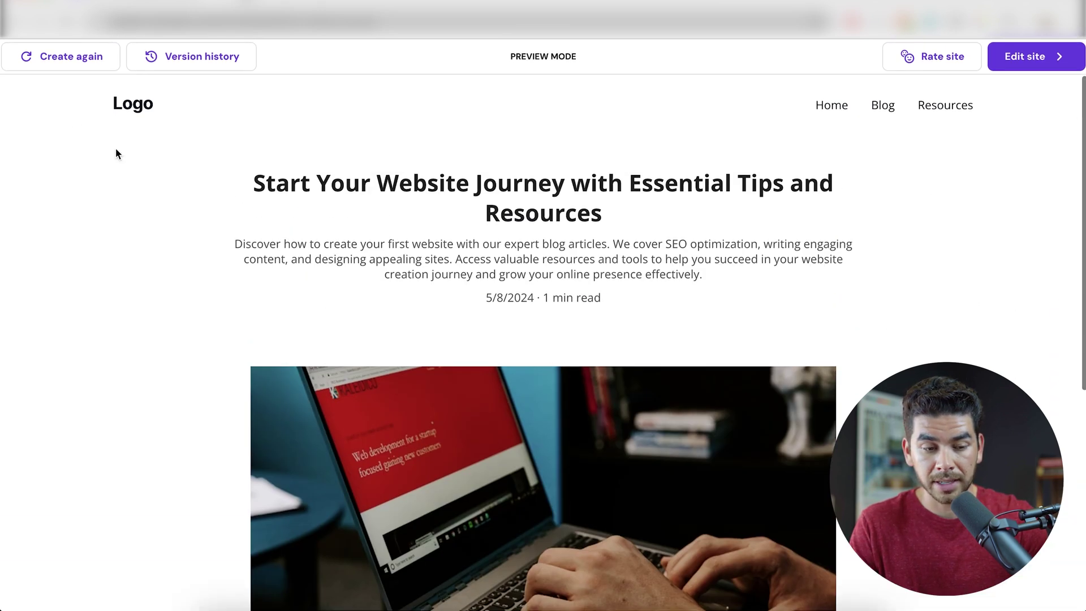
{"action": "key", "text": "alt+Left"}
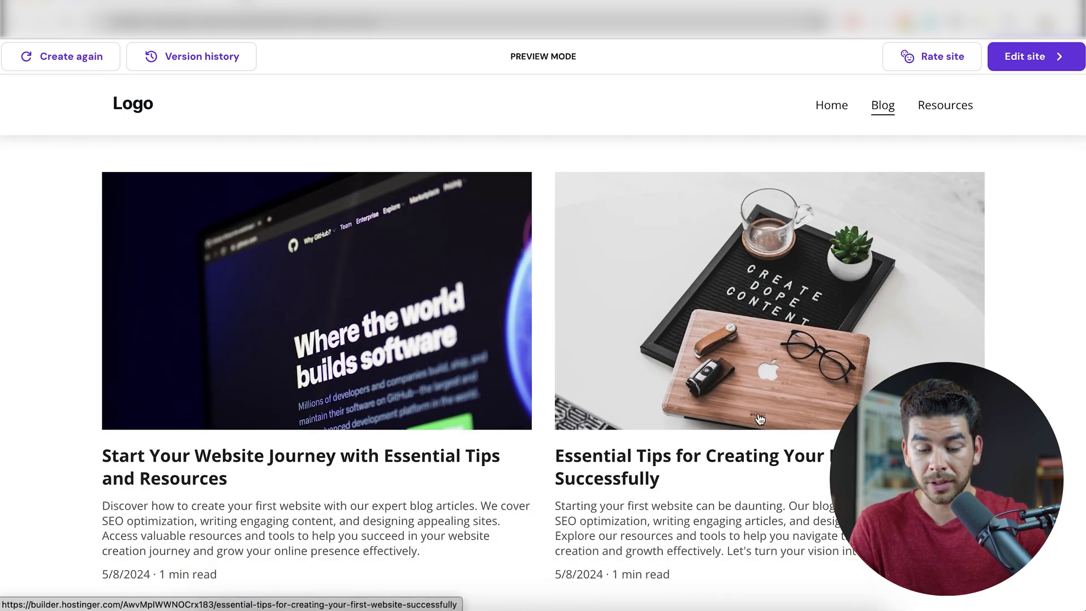
{"action": "left_click", "coordinate": [683, 481]}
{"action": "scroll", "coordinate": [584, 416], "scroll_direction": "down", "scroll_amount": 2}
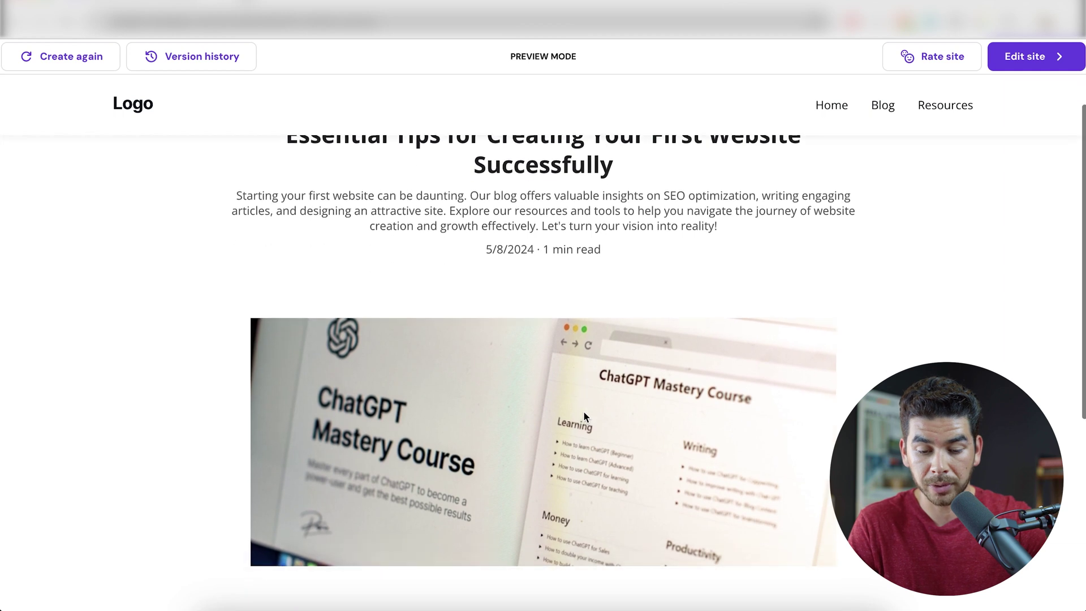
{"action": "scroll", "coordinate": [583, 416], "scroll_direction": "down", "scroll_amount": 3}
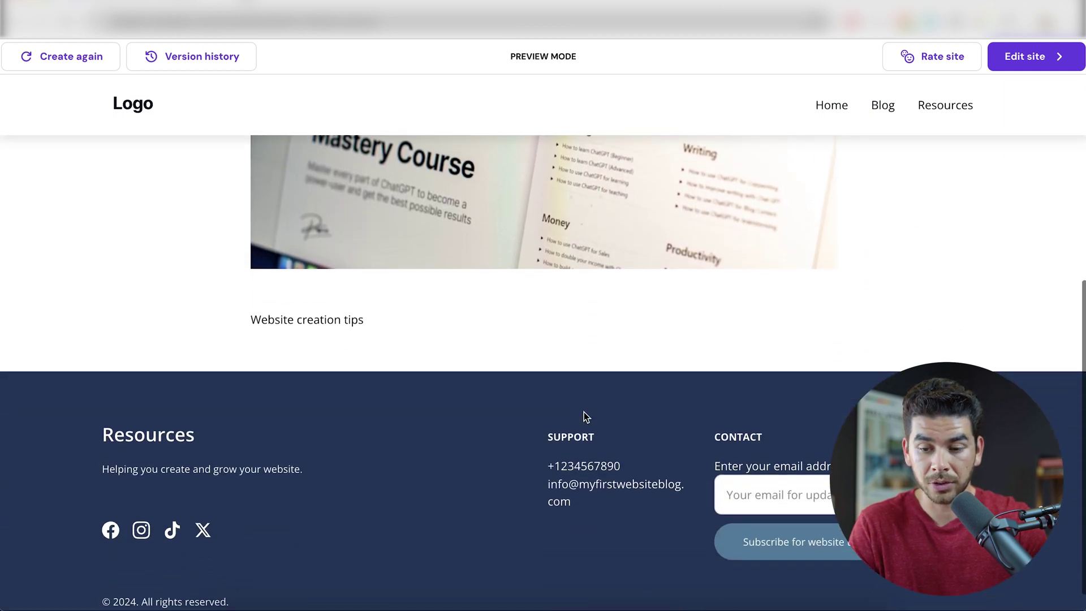
{"action": "scroll", "coordinate": [584, 415], "scroll_direction": "up", "scroll_amount": 5}
{"action": "left_click", "coordinate": [942, 105]}
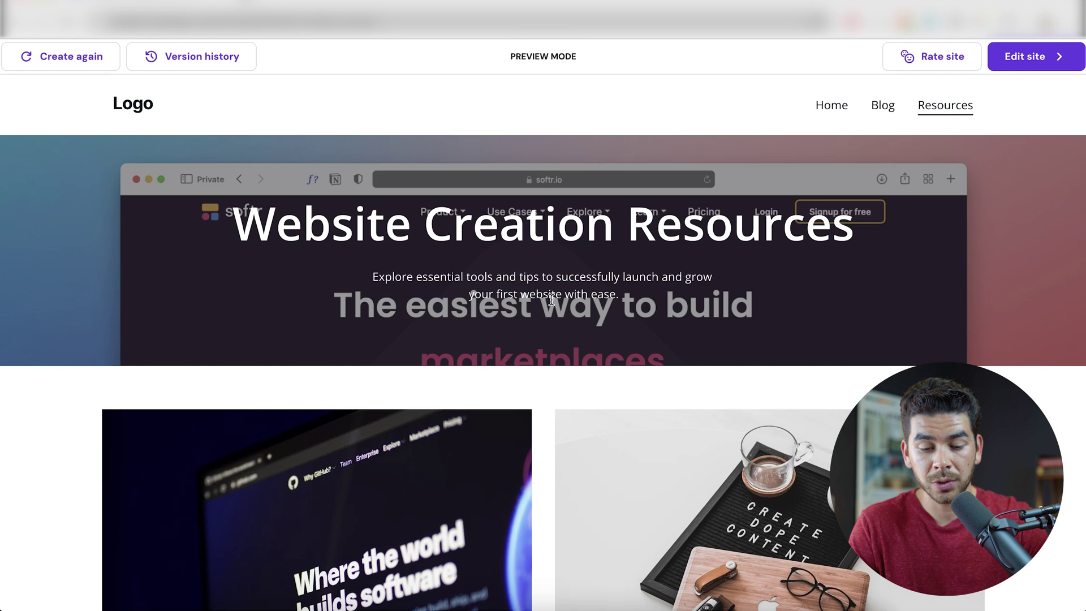
{"action": "scroll", "coordinate": [562, 314], "scroll_direction": "down", "scroll_amount": 1}
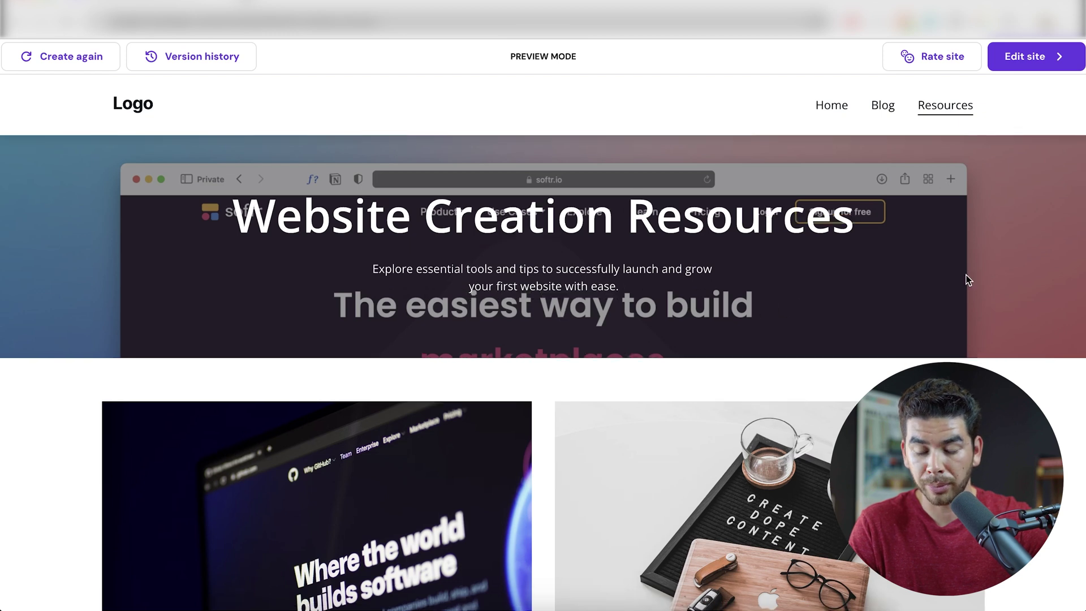
{"action": "scroll", "coordinate": [984, 266], "scroll_direction": "down", "scroll_amount": 2}
{"action": "scroll", "coordinate": [979, 274], "scroll_direction": "down", "scroll_amount": 8}
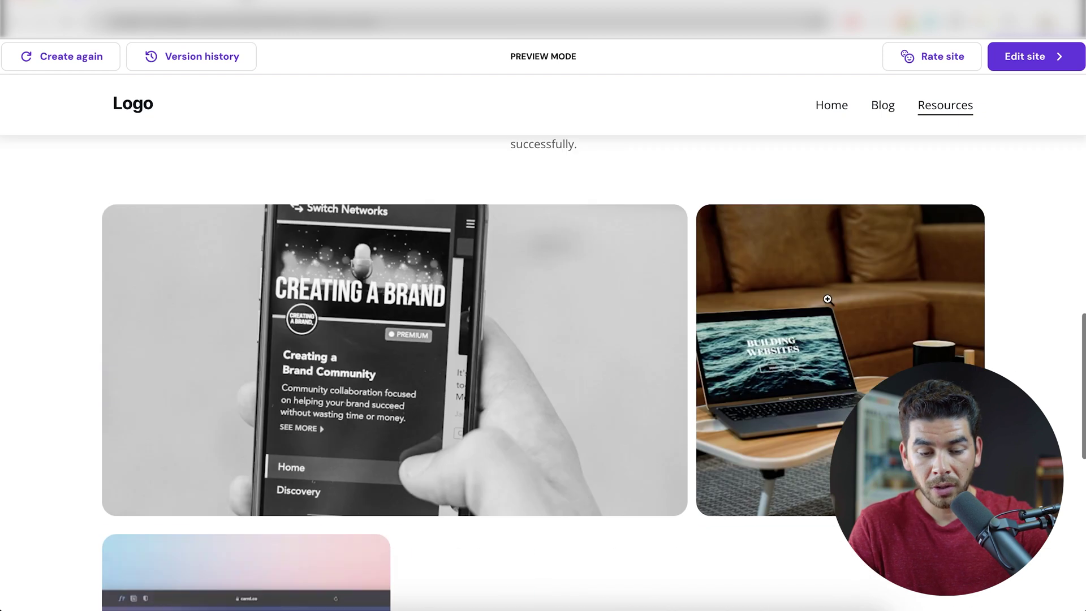
{"action": "scroll", "coordinate": [560, 250], "scroll_direction": "down", "scroll_amount": 1}
{"action": "scroll", "coordinate": [507, 297], "scroll_direction": "down", "scroll_amount": 1}
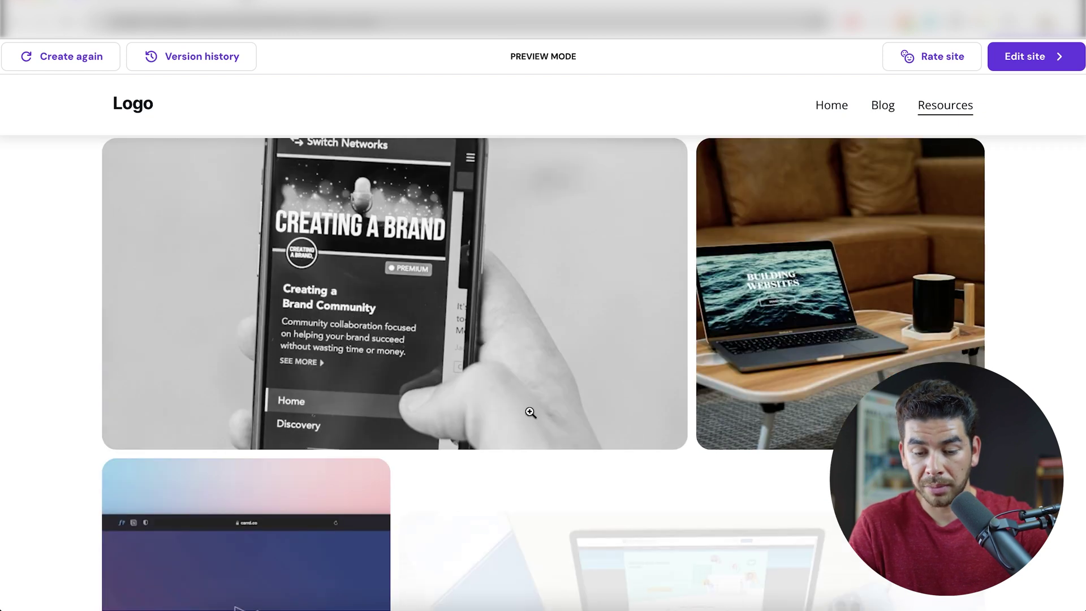
{"action": "scroll", "coordinate": [529, 413], "scroll_direction": "down", "scroll_amount": 1}
{"action": "scroll", "coordinate": [392, 449], "scroll_direction": "down", "scroll_amount": 5}
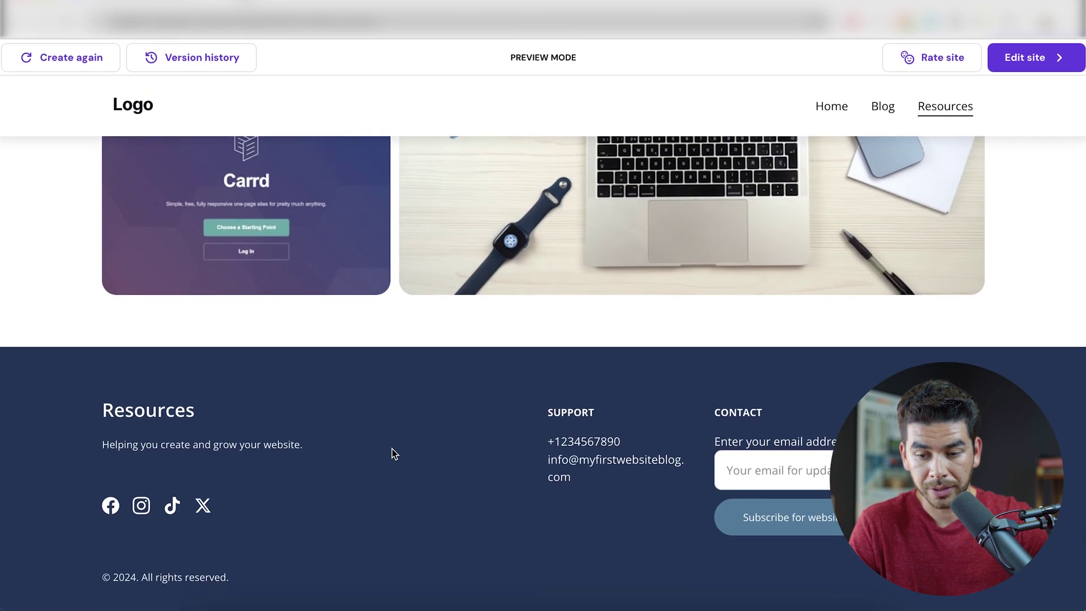
{"action": "scroll", "coordinate": [300, 133], "scroll_direction": "up", "scroll_amount": 15}
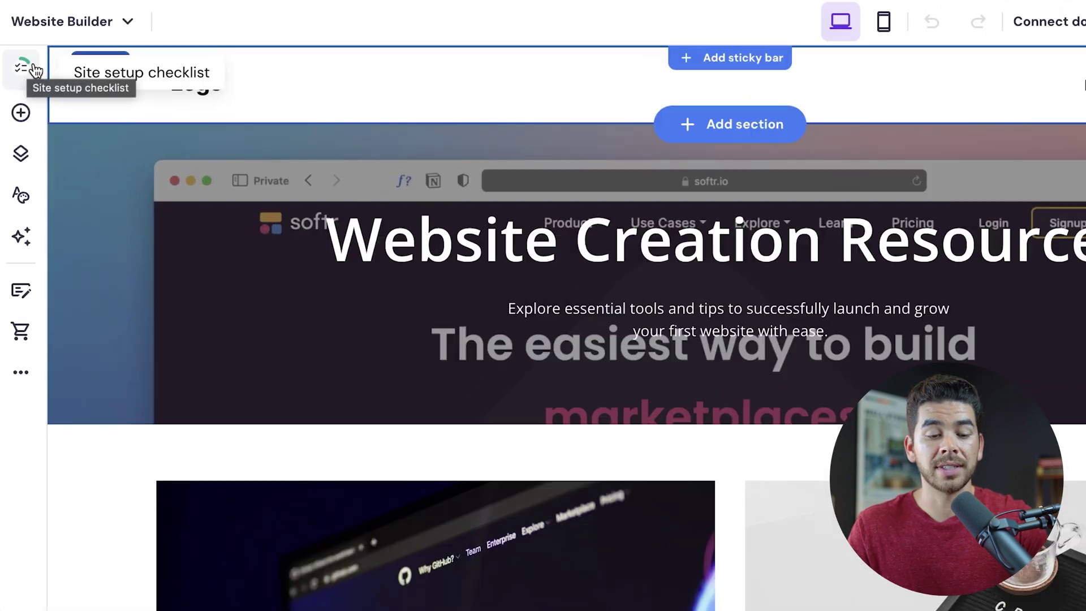
Check the Site setup checklist, then launch the header's AI logo maker
{"action": "left_click", "coordinate": [28, 93]}
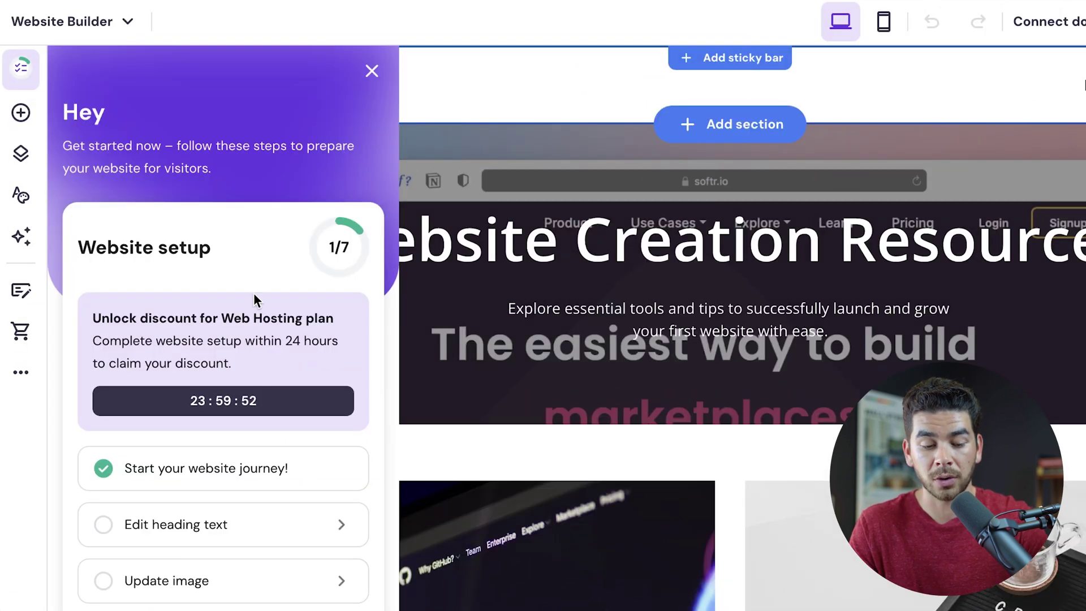
{"action": "mouse_move", "coordinate": [729, 280]}
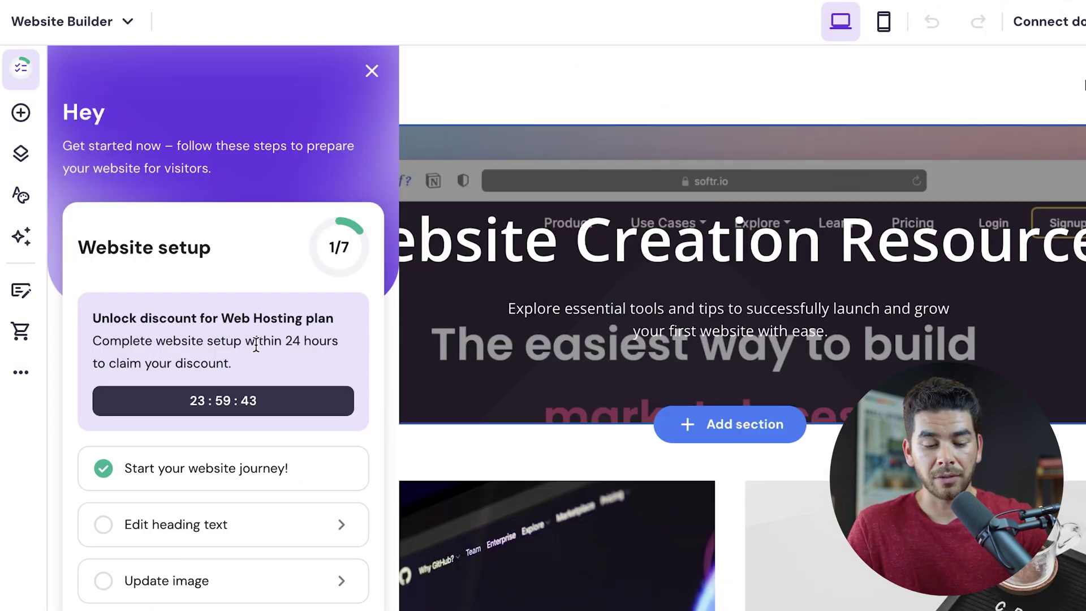
{"action": "scroll", "coordinate": [255, 345], "scroll_direction": "down", "scroll_amount": 3}
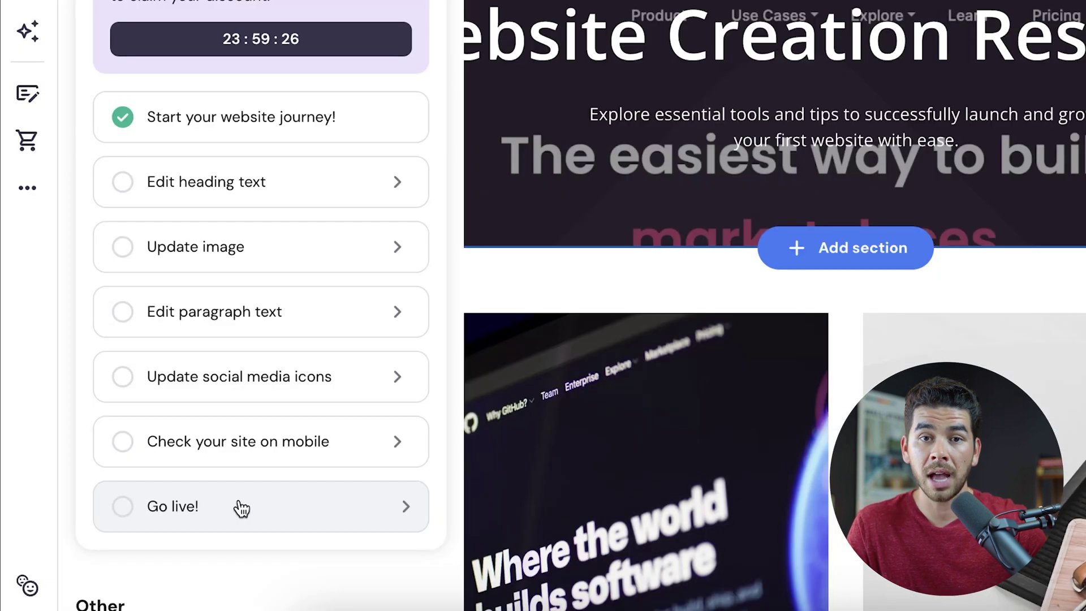
{"action": "left_click", "coordinate": [242, 508]}
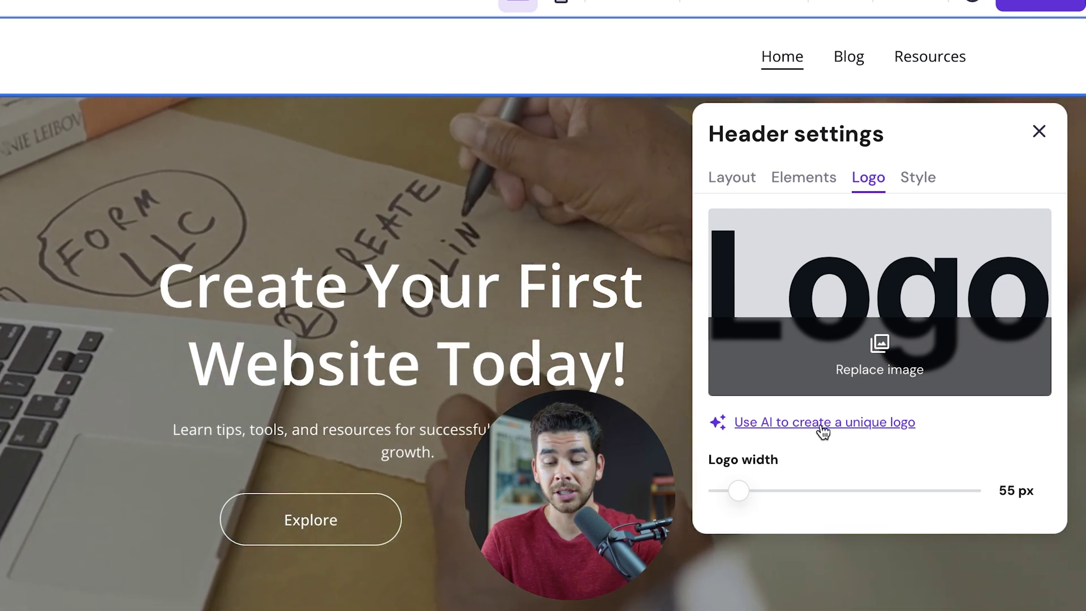
{"action": "left_click", "coordinate": [820, 424]}
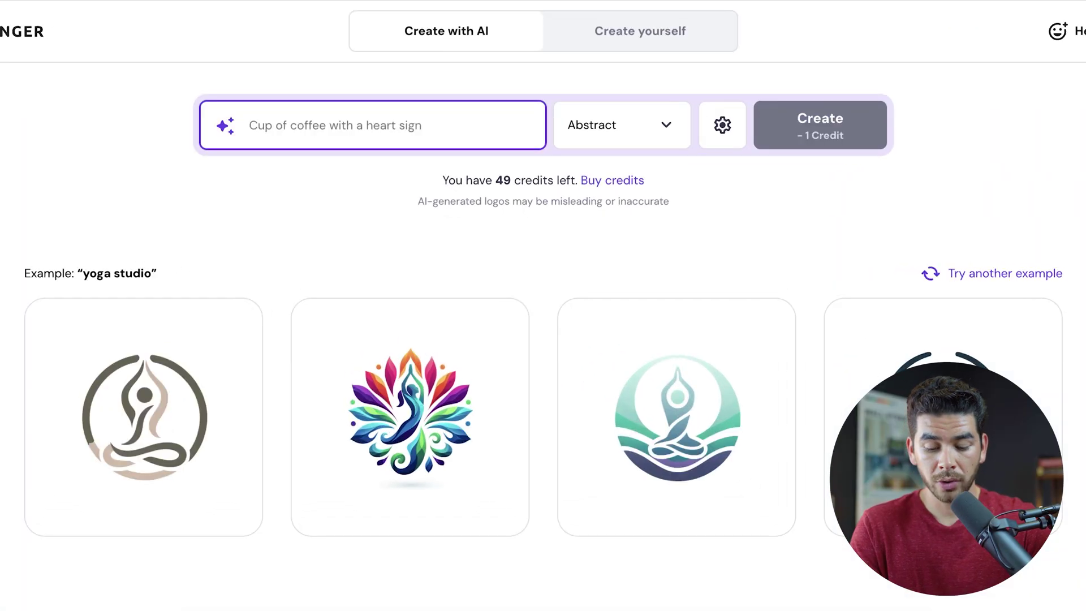
{"action": "type", "text": "my first"}
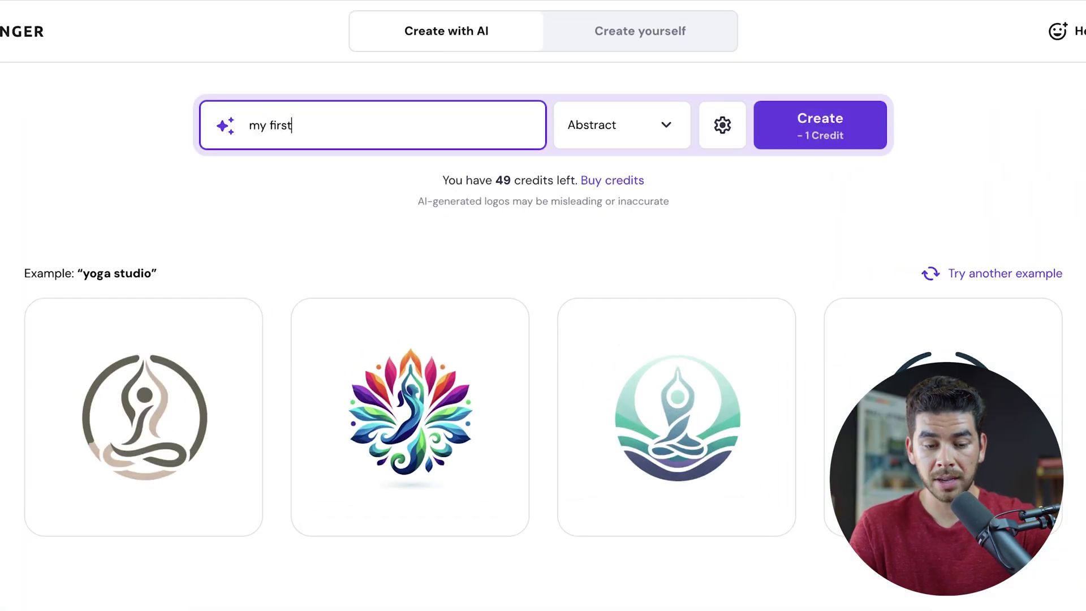
{"action": "type", "text": " website"}
Generate Modern-style logos from the prompt 'my first website' and download one
{"action": "left_click", "coordinate": [671, 143]}
{"action": "scroll", "coordinate": [663, 274], "scroll_direction": "down", "scroll_amount": 1}
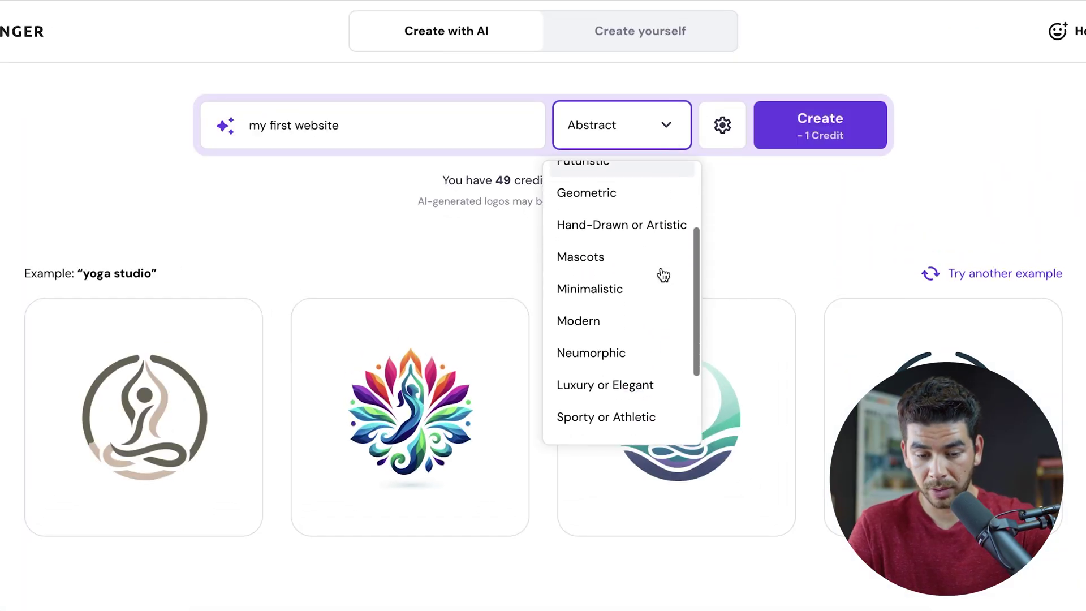
{"action": "scroll", "coordinate": [663, 274], "scroll_direction": "down", "scroll_amount": 1}
{"action": "left_click", "coordinate": [653, 287]}
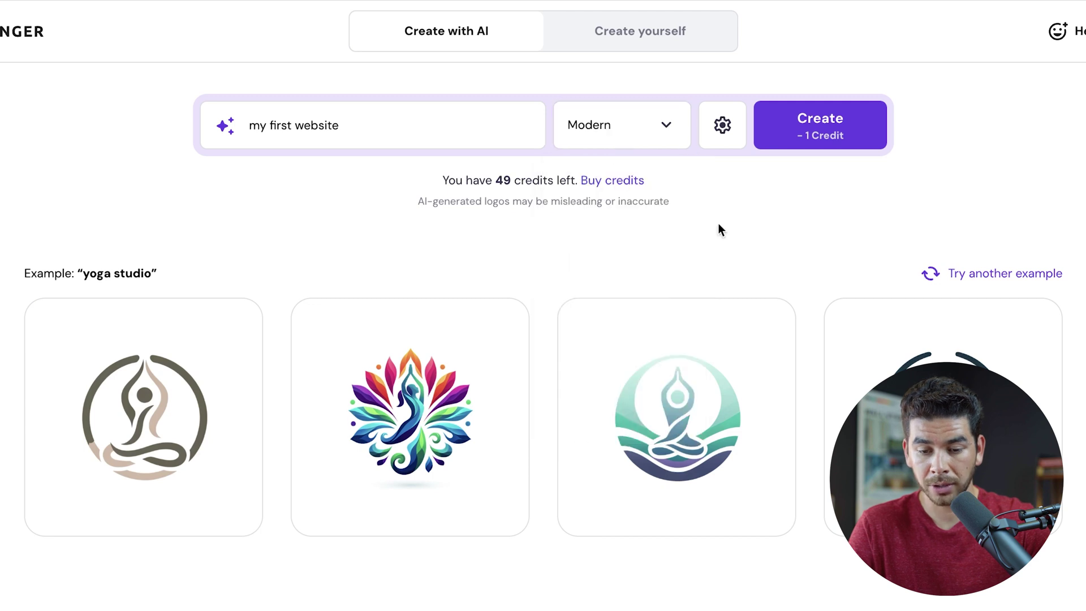
{"action": "left_click", "coordinate": [806, 136]}
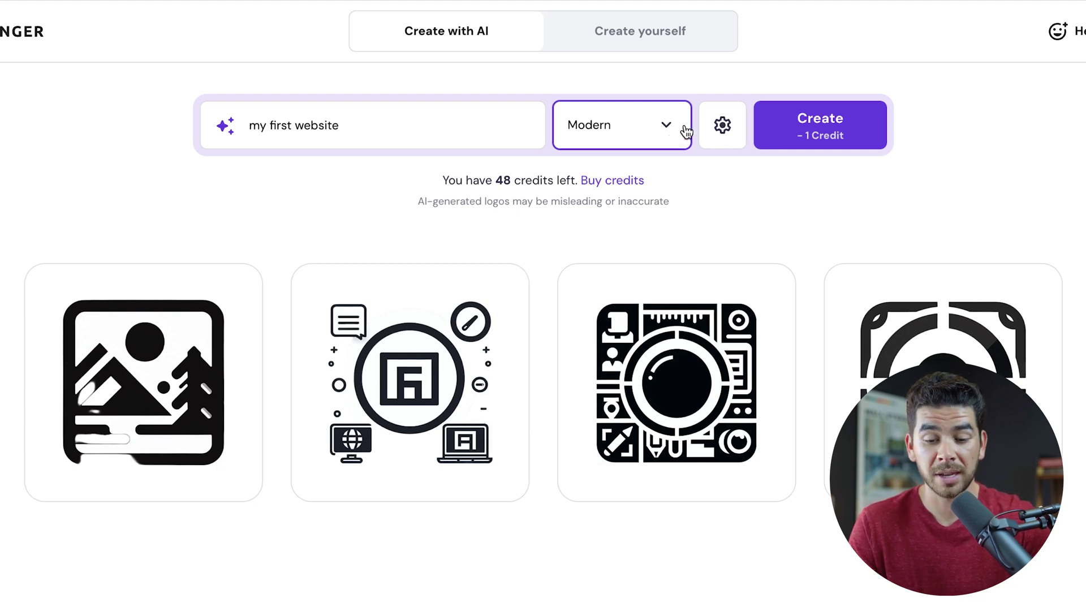
{"action": "left_click", "coordinate": [413, 473]}
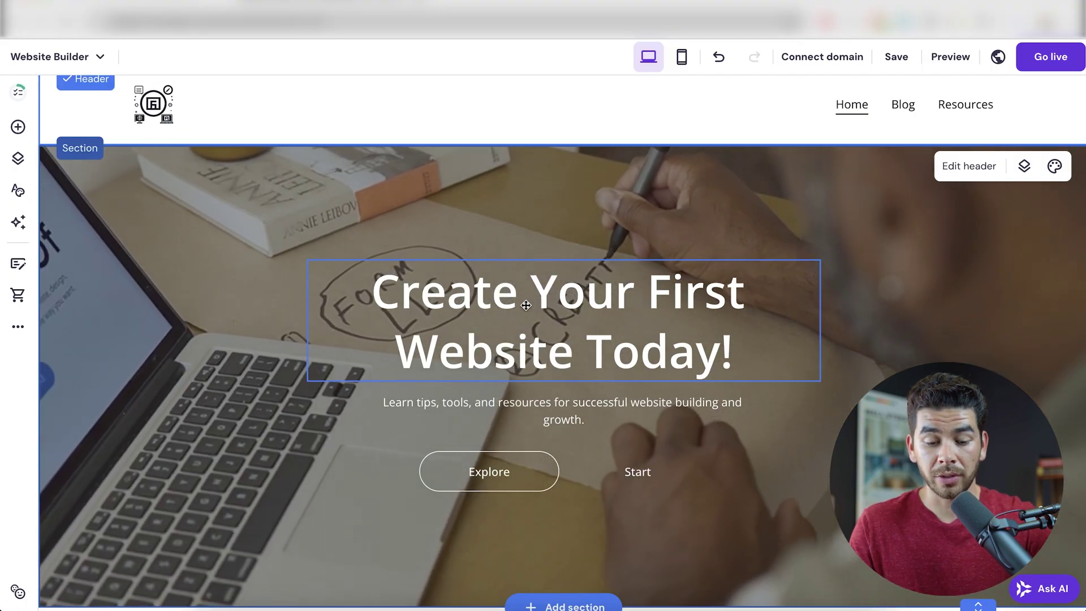
Select the 'Create Your First Website Today!' hero heading and exit text editing
{"action": "left_click", "coordinate": [527, 304]}
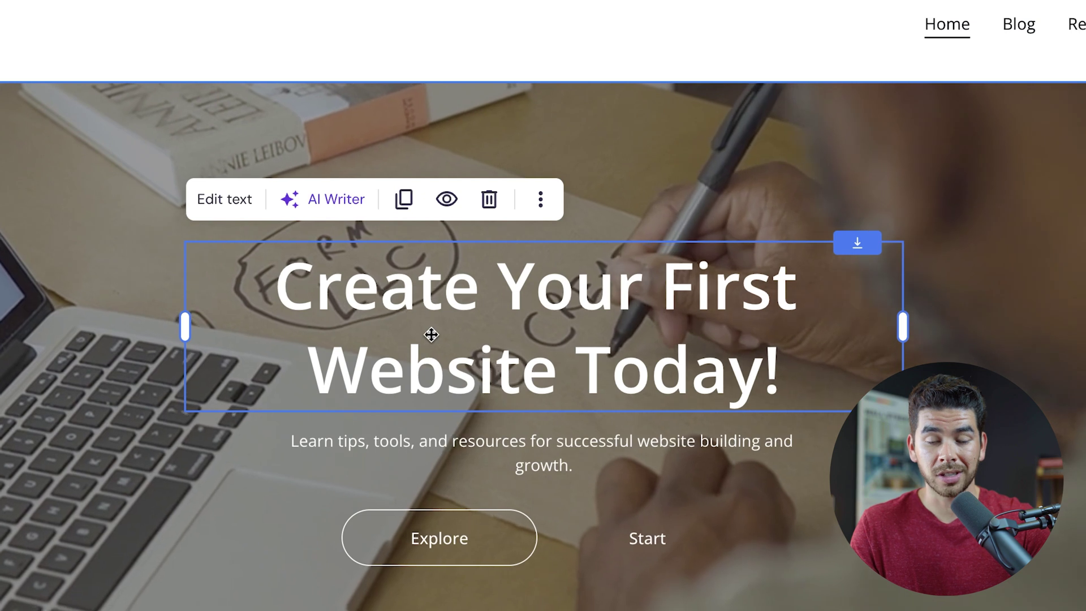
{"action": "left_click", "coordinate": [225, 200]}
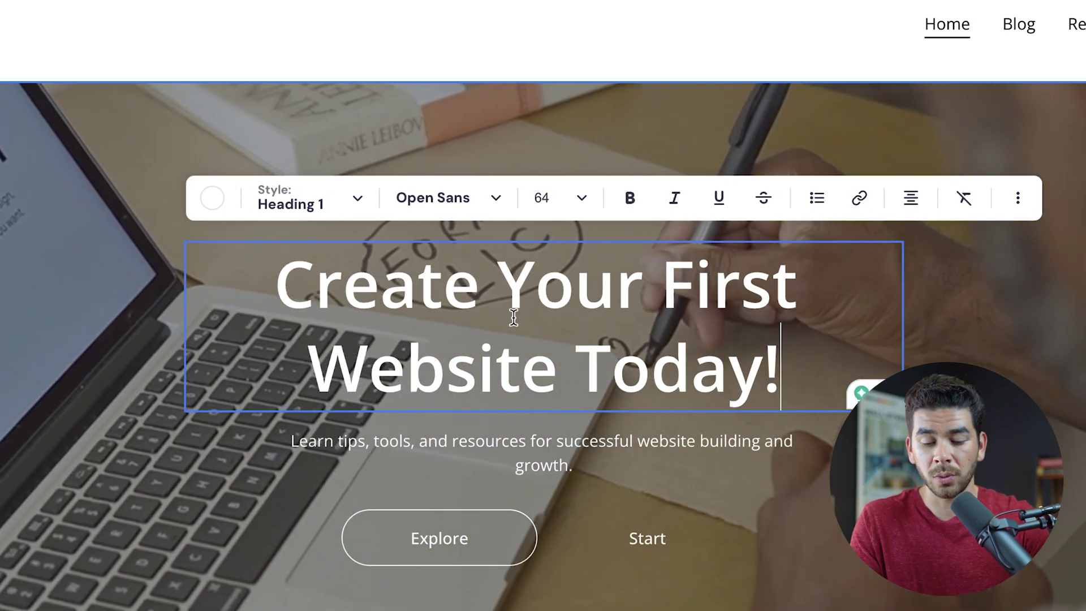
{"action": "key", "text": "Escape"}
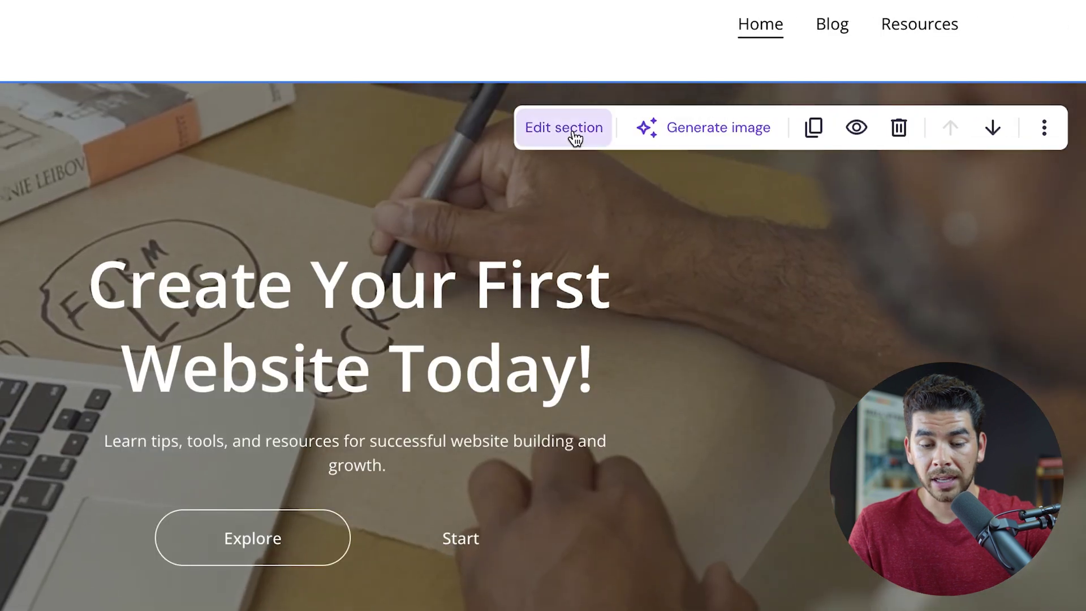
Switch the hero section background from video to an image
{"action": "left_click", "coordinate": [573, 130]}
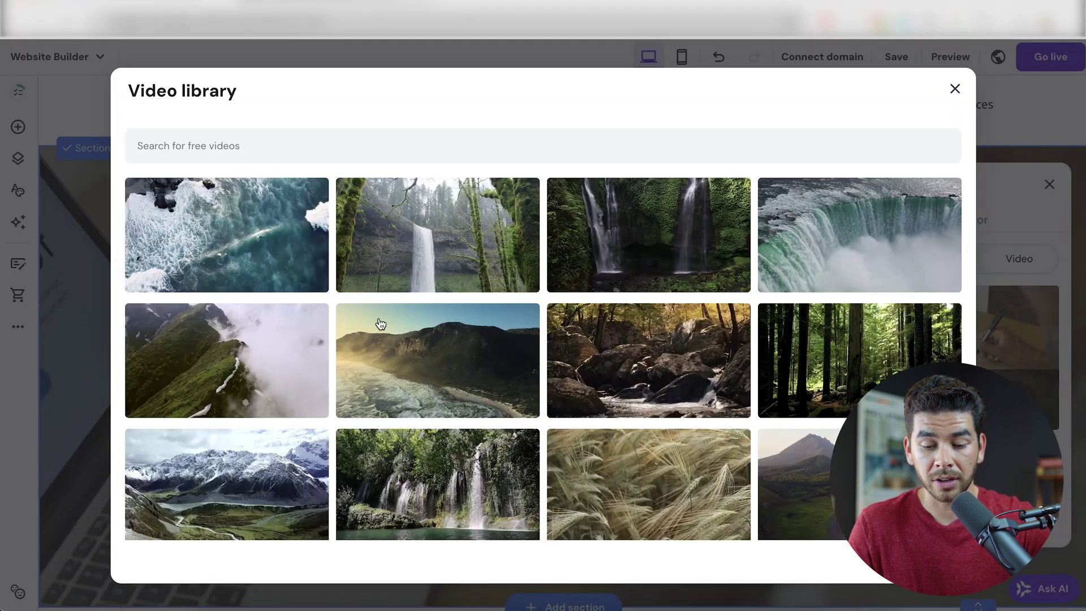
{"action": "type", "text": "website creation"}
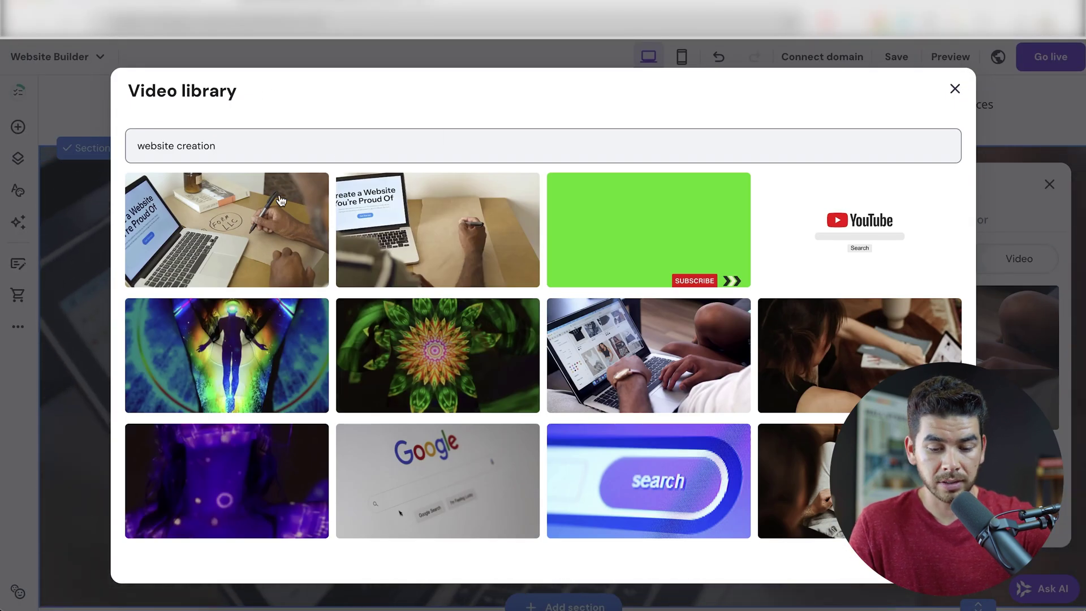
{"action": "scroll", "coordinate": [464, 248], "scroll_direction": "down", "scroll_amount": 3}
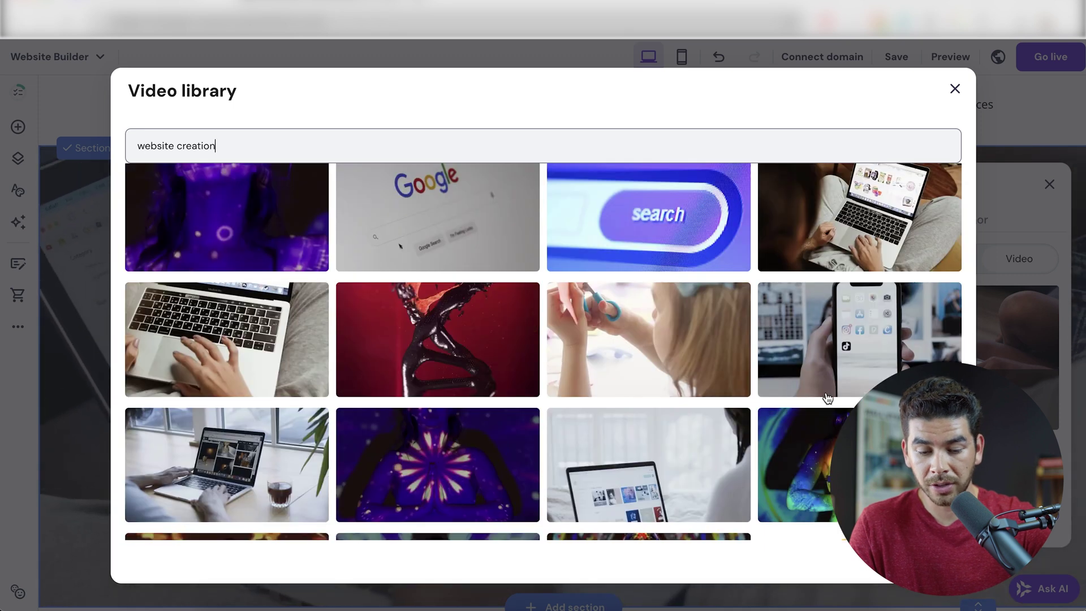
{"action": "left_click", "coordinate": [955, 89]}
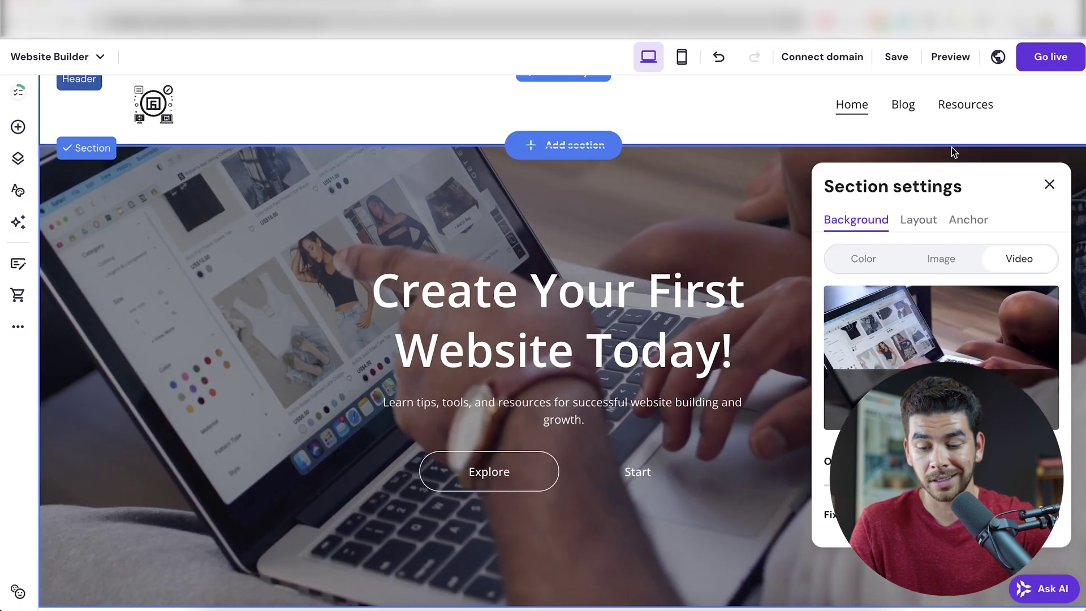
{"action": "left_click", "coordinate": [941, 259]}
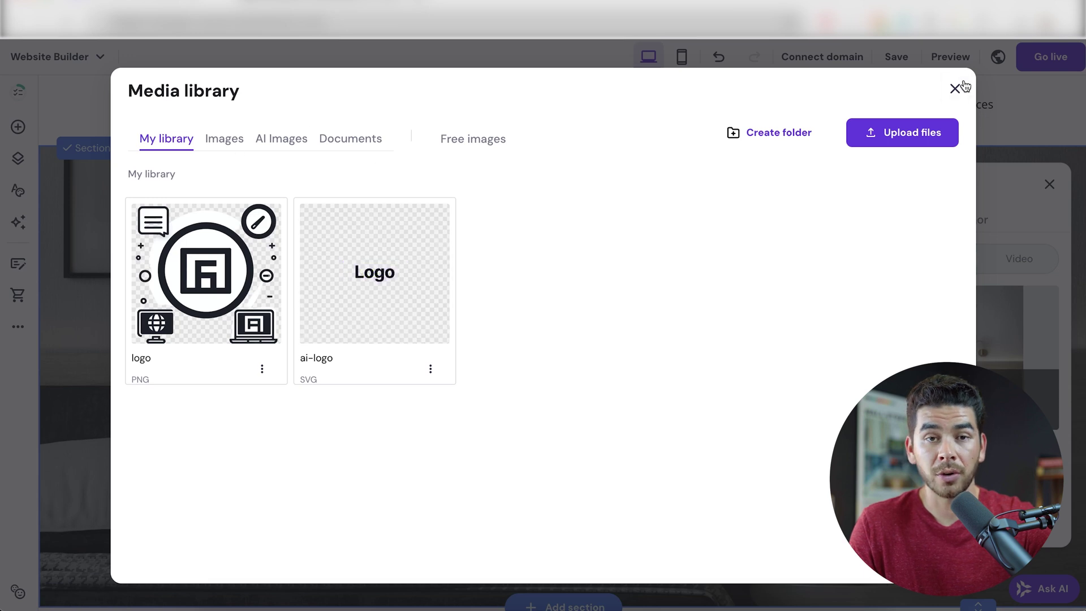
{"action": "left_click", "coordinate": [955, 88]}
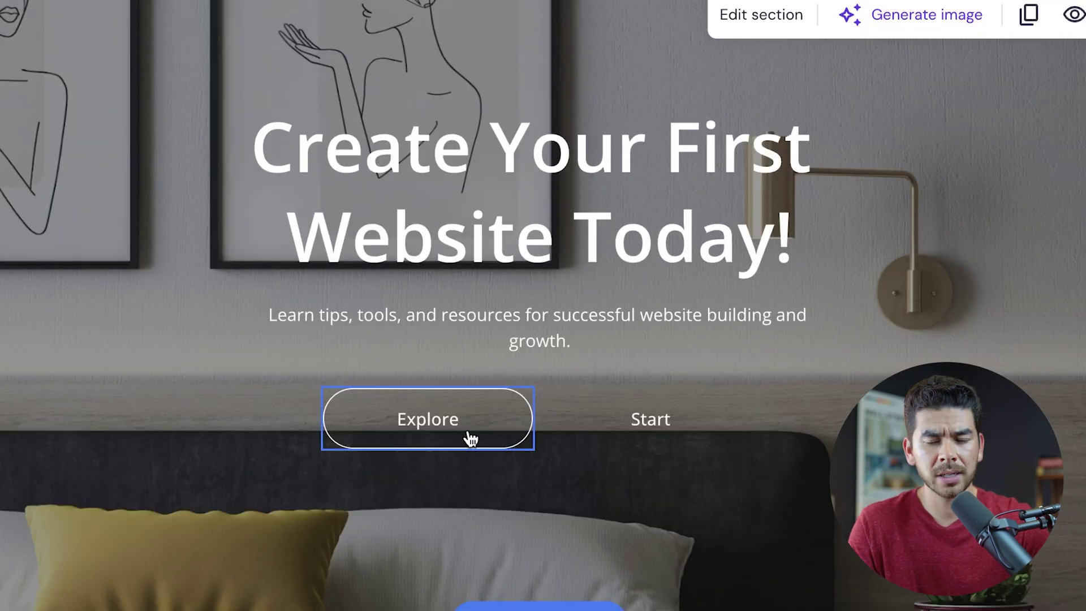
Delete the hero's Start button and move Explore to the centre
{"action": "left_click", "coordinate": [493, 436]}
{"action": "left_click", "coordinate": [628, 418]}
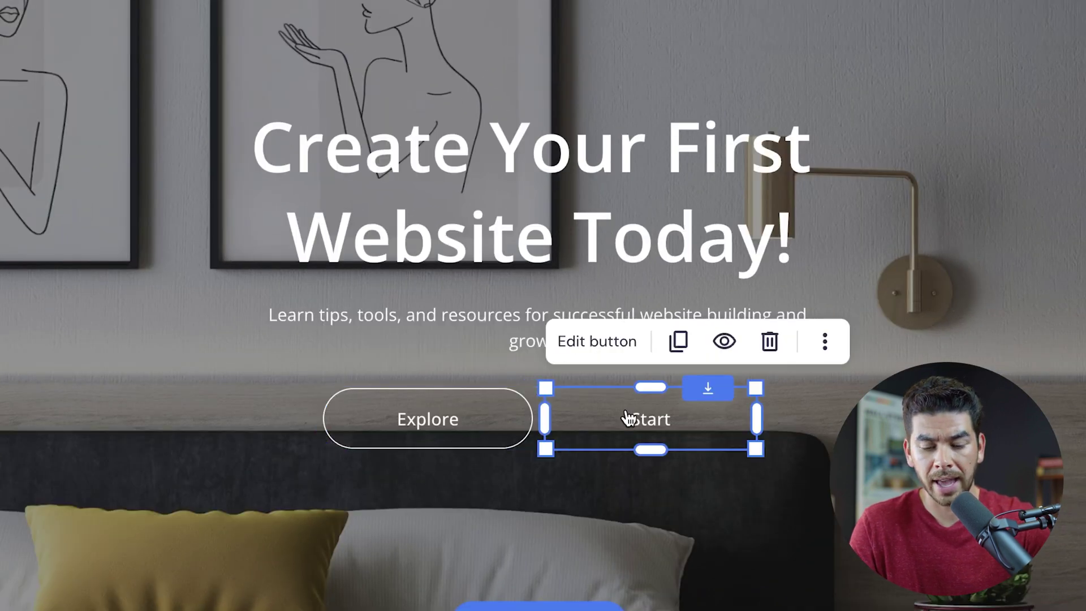
{"action": "left_click", "coordinate": [591, 344]}
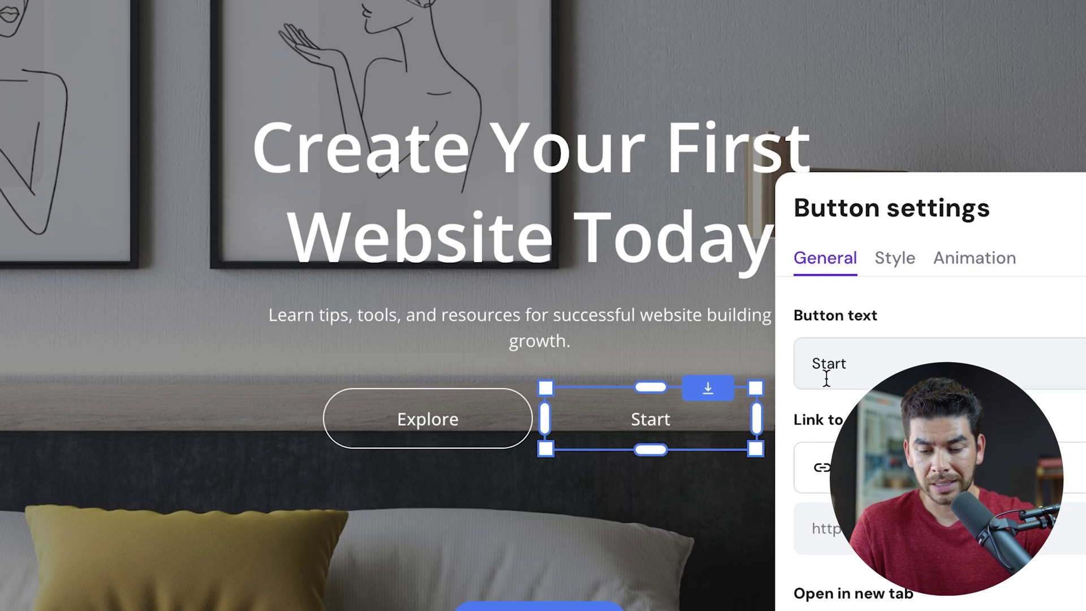
{"action": "left_click", "coordinate": [688, 437]}
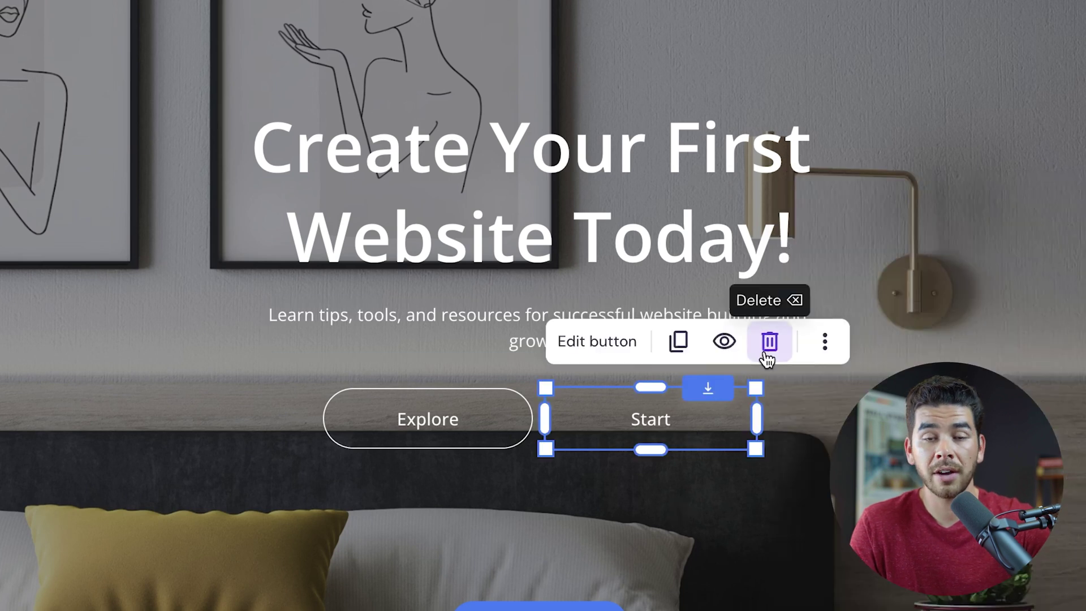
{"action": "left_click", "coordinate": [770, 344]}
{"action": "left_click_drag", "start_coordinate": [478, 421], "coordinate": [588, 421]}
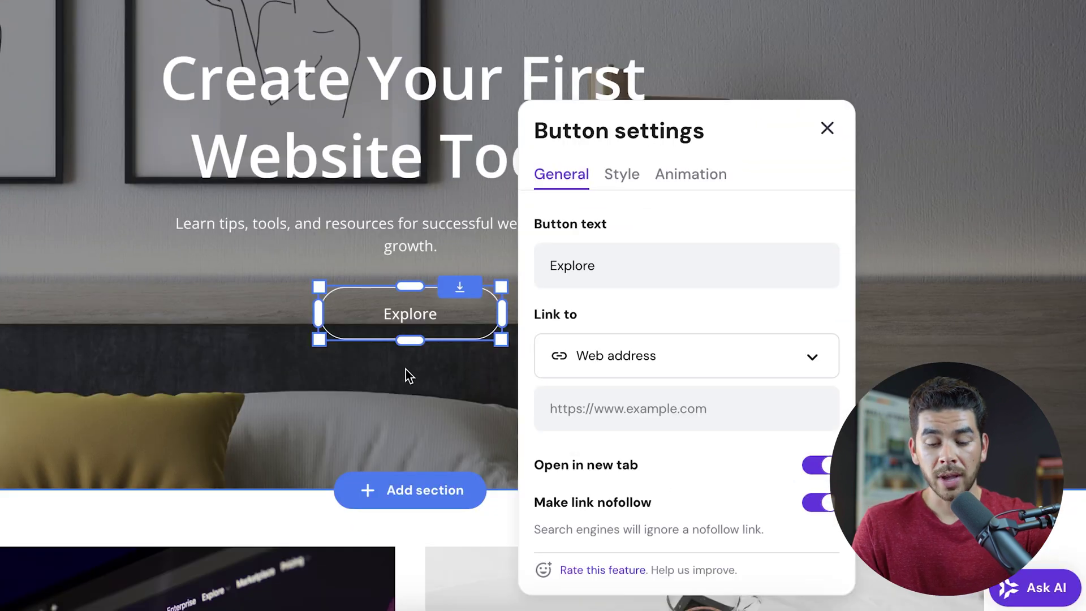
Set the Explore button's link destination to a page
{"action": "left_click", "coordinate": [409, 366]}
{"action": "left_click", "coordinate": [410, 327]}
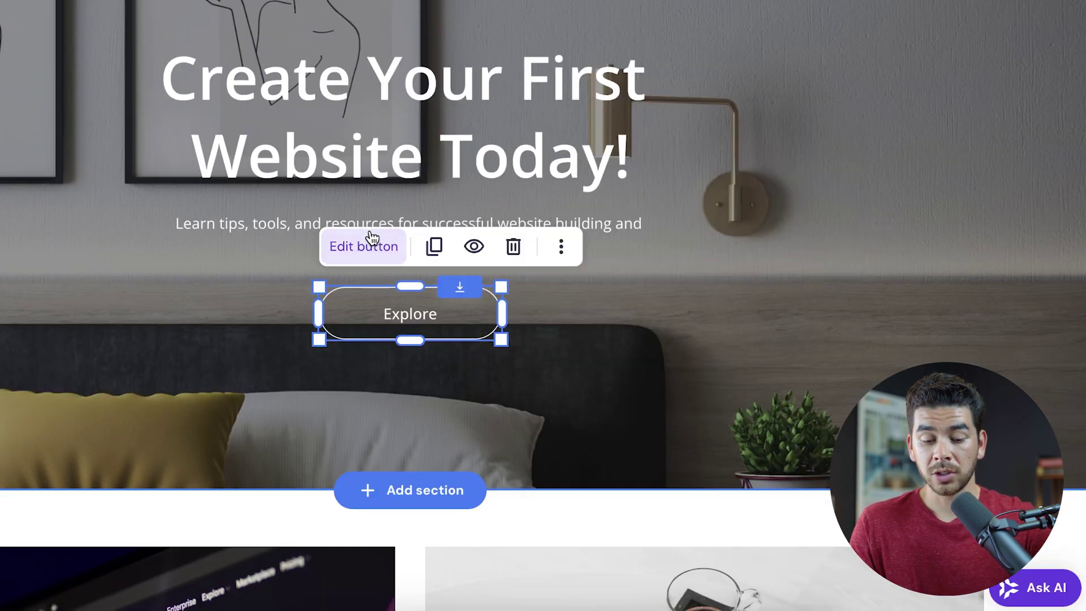
{"action": "left_click", "coordinate": [370, 238]}
{"action": "left_click", "coordinate": [604, 357]}
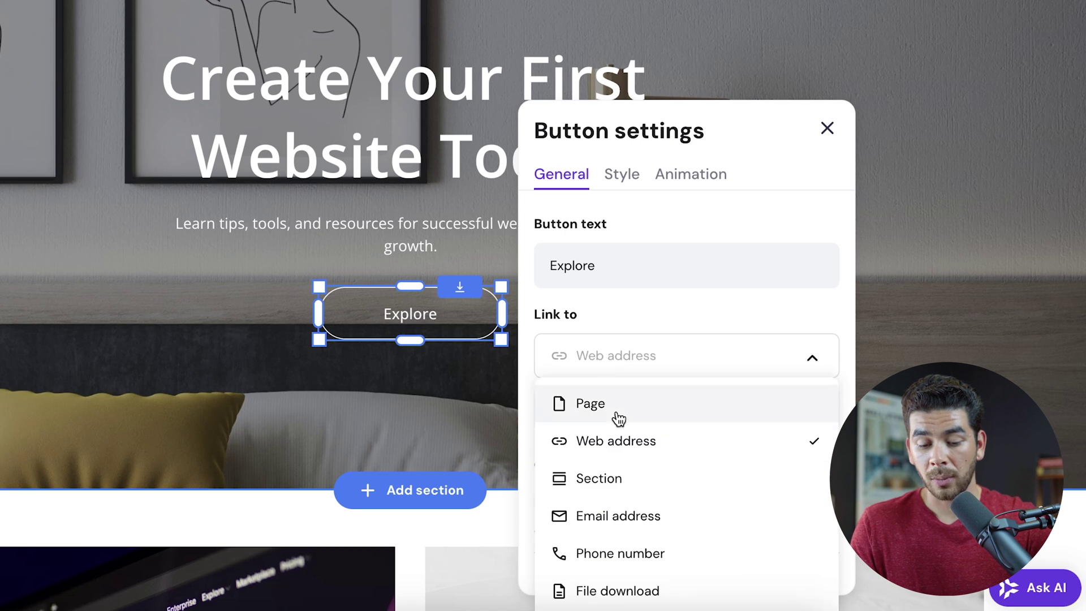
{"action": "scroll", "coordinate": [619, 420], "scroll_direction": "down", "scroll_amount": 1}
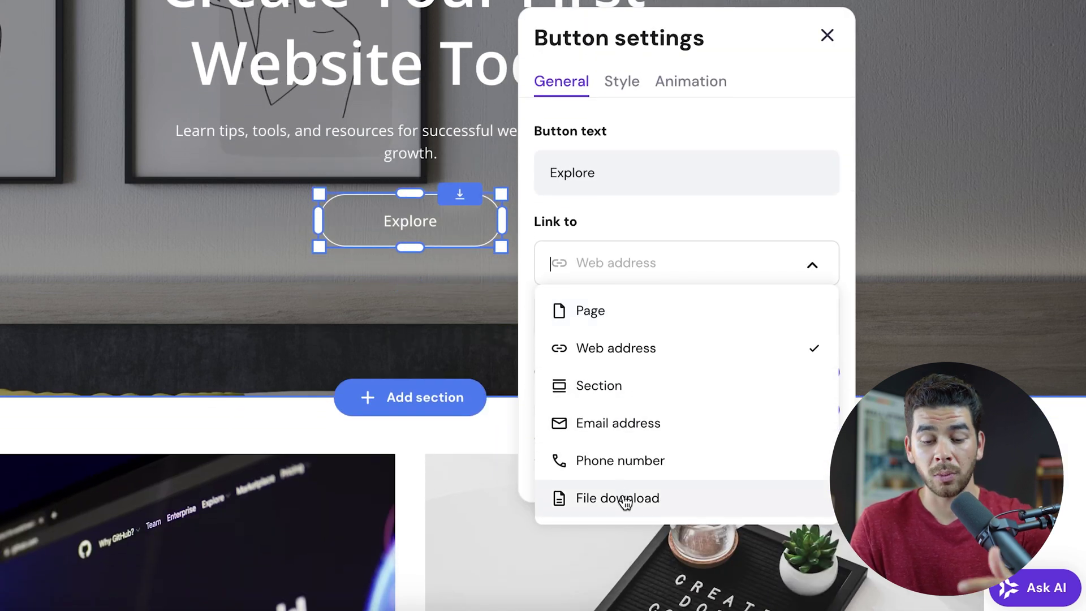
{"action": "key", "text": "Return"}
Give the Explore button a black fill colour
{"action": "left_click", "coordinate": [632, 89]}
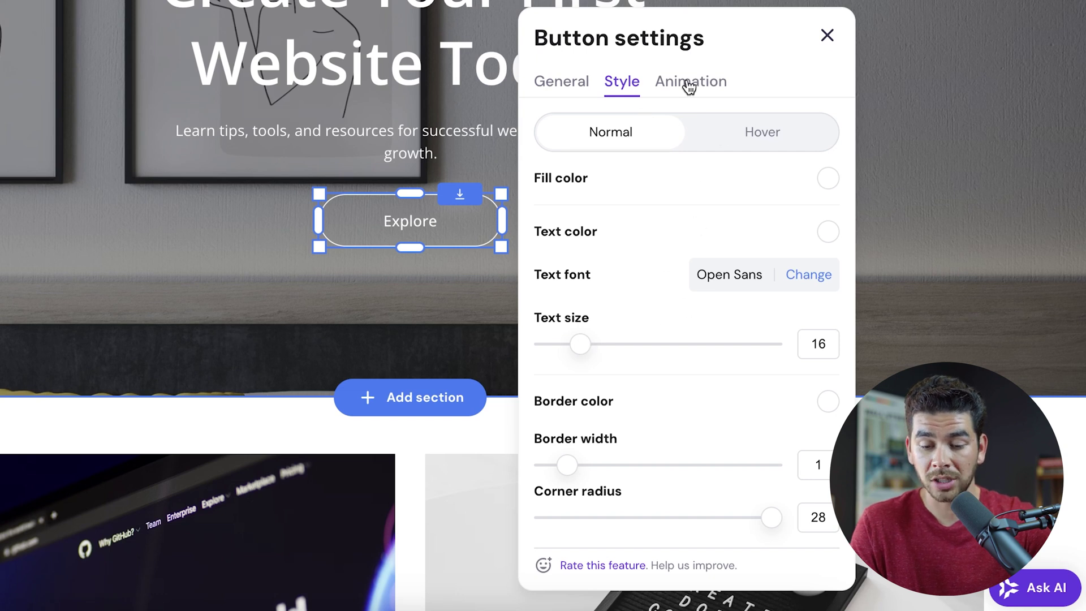
{"action": "scroll", "coordinate": [683, 245], "scroll_direction": "down", "scroll_amount": 1}
{"action": "left_click", "coordinate": [830, 127]}
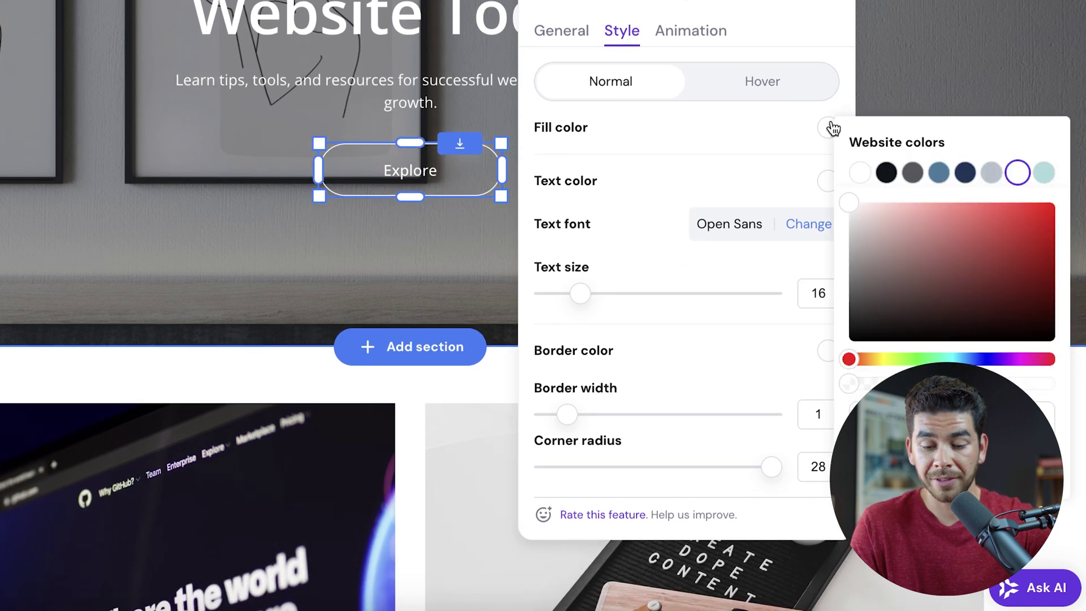
{"action": "left_click", "coordinate": [887, 174]}
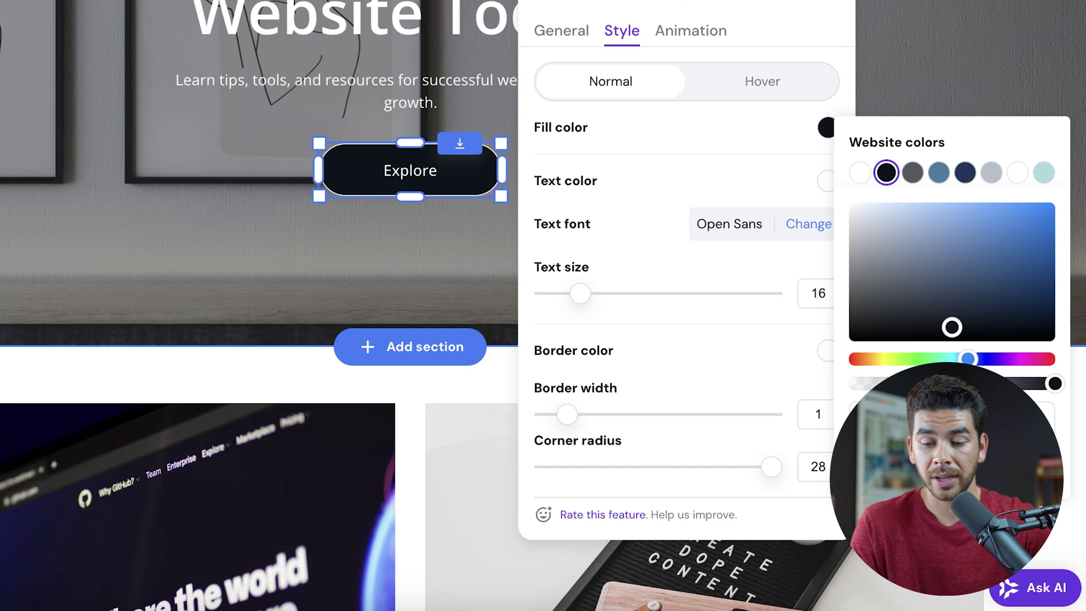
{"action": "key", "text": "Escape"}
{"action": "scroll", "coordinate": [638, 87], "scroll_direction": "up", "scroll_amount": 2}
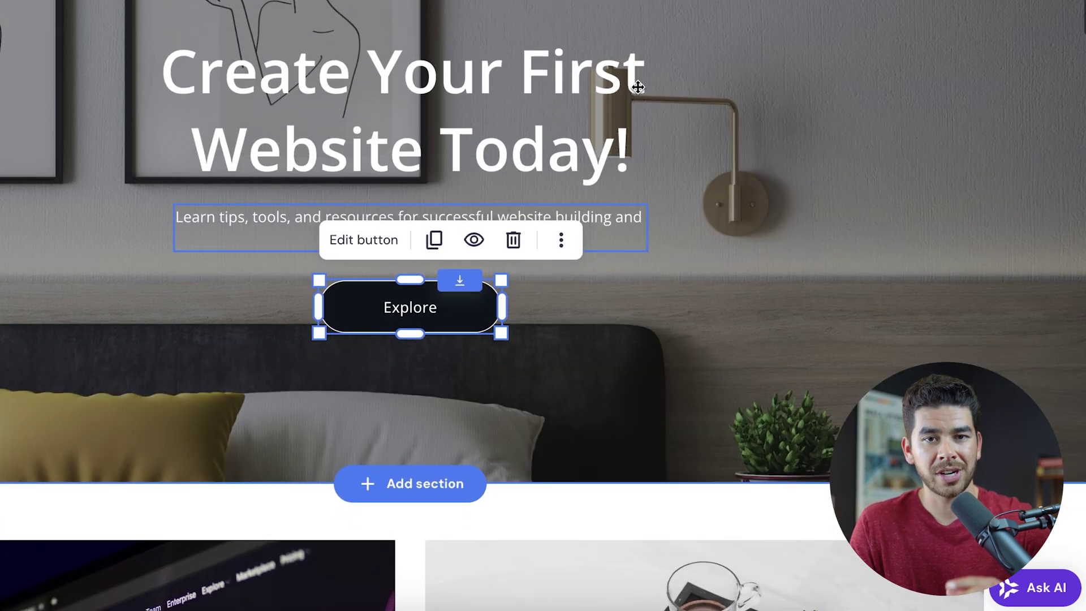
{"action": "scroll", "coordinate": [637, 86], "scroll_direction": "down", "scroll_amount": 2}
{"action": "scroll", "coordinate": [637, 86], "scroll_direction": "down", "scroll_amount": 3}
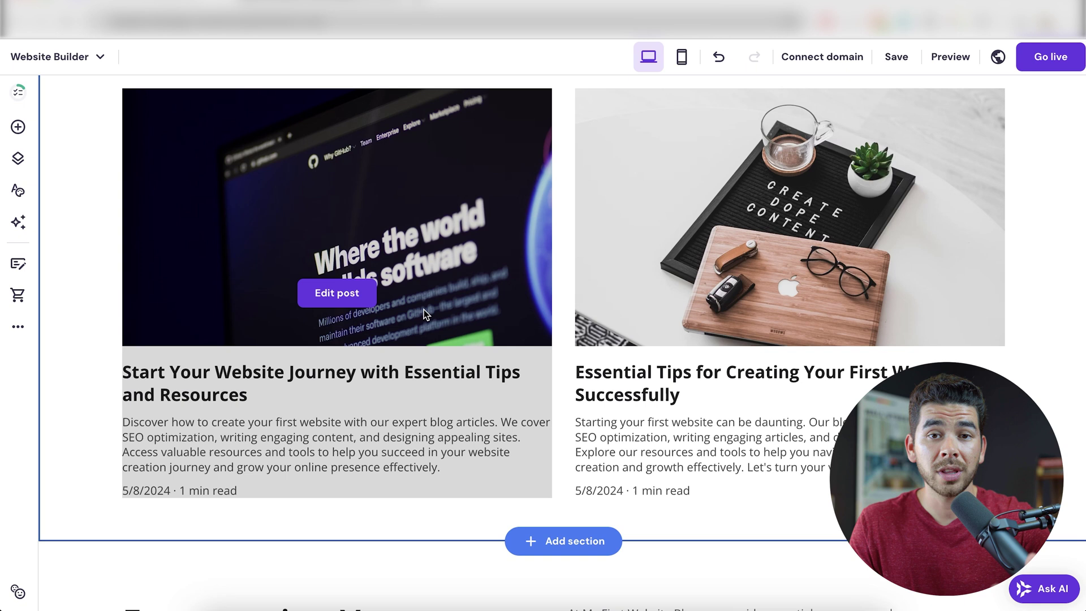
Open the first blog post and keep its post header text dark and centre-aligned
{"action": "left_click", "coordinate": [360, 298]}
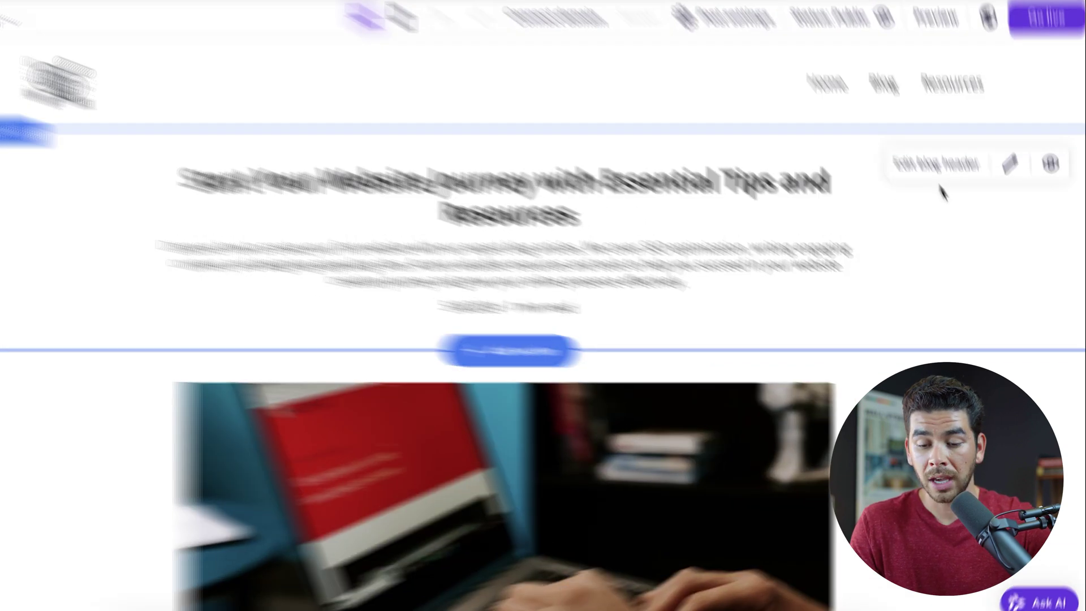
{"action": "left_click", "coordinate": [1017, 189]}
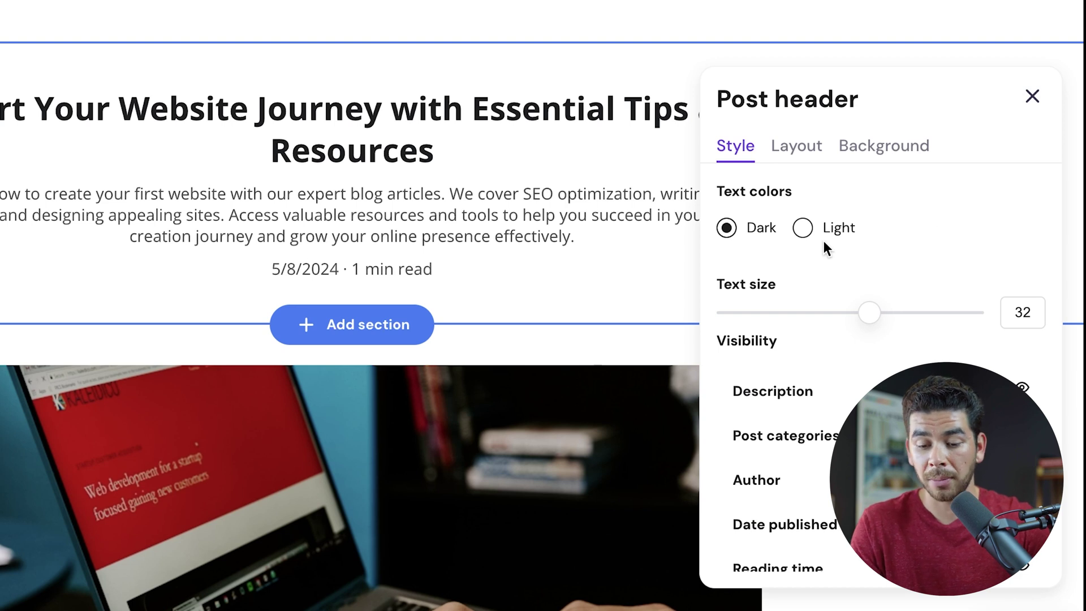
{"action": "left_click", "coordinate": [804, 231]}
{"action": "left_click", "coordinate": [727, 229]}
{"action": "left_click", "coordinate": [796, 149]}
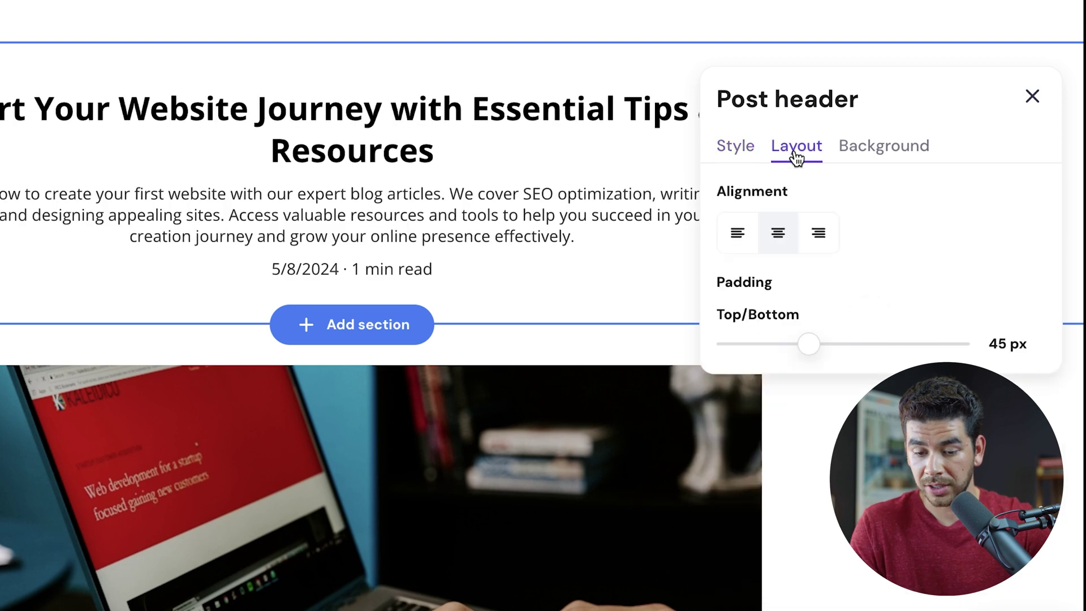
{"action": "left_click", "coordinate": [738, 236]}
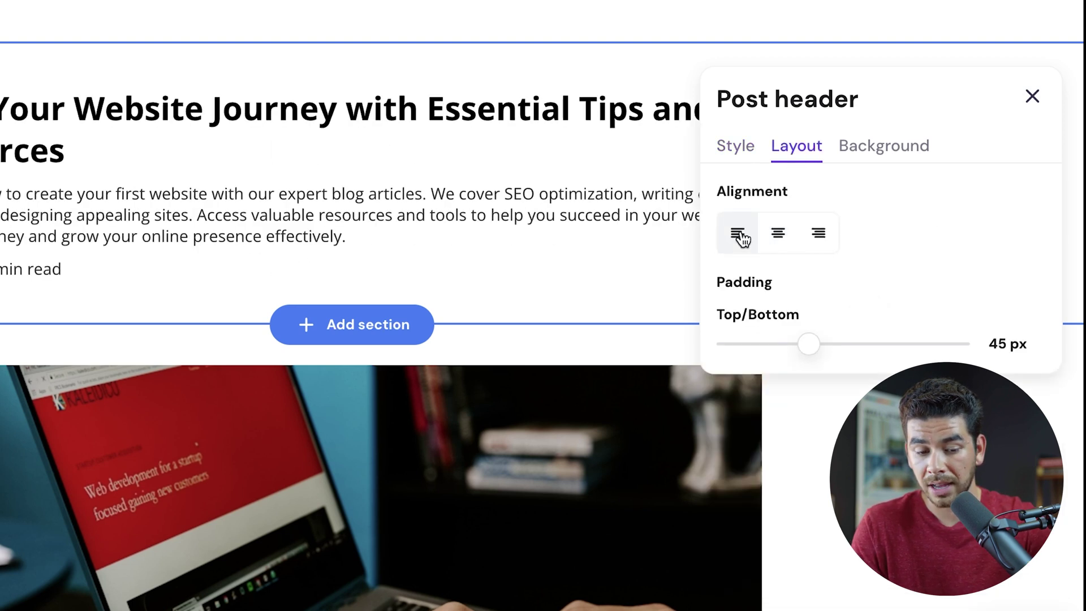
{"action": "left_click", "coordinate": [818, 234]}
{"action": "left_click", "coordinate": [785, 243]}
Set the post header's section background colour to the teal website swatch
{"action": "left_click", "coordinate": [855, 154]}
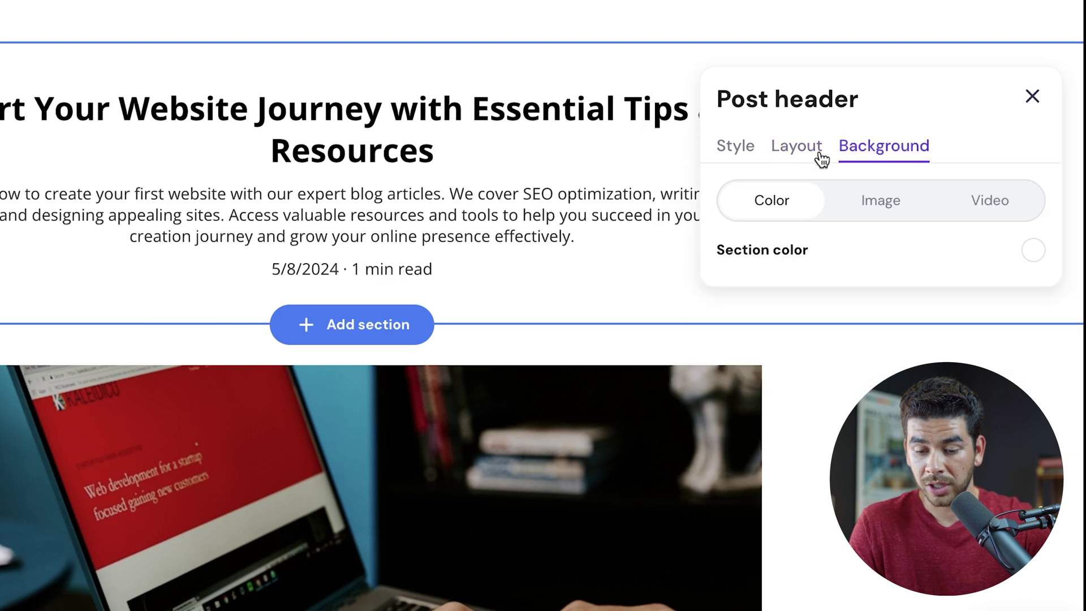
{"action": "left_click", "coordinate": [984, 258]}
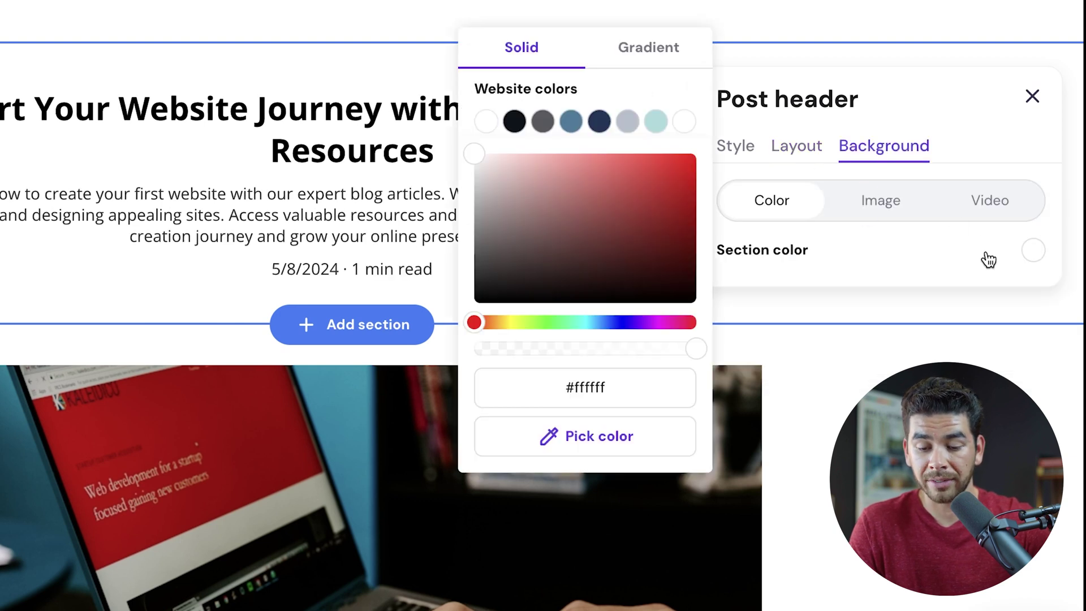
{"action": "left_click", "coordinate": [571, 122]}
{"action": "left_click", "coordinate": [656, 121]}
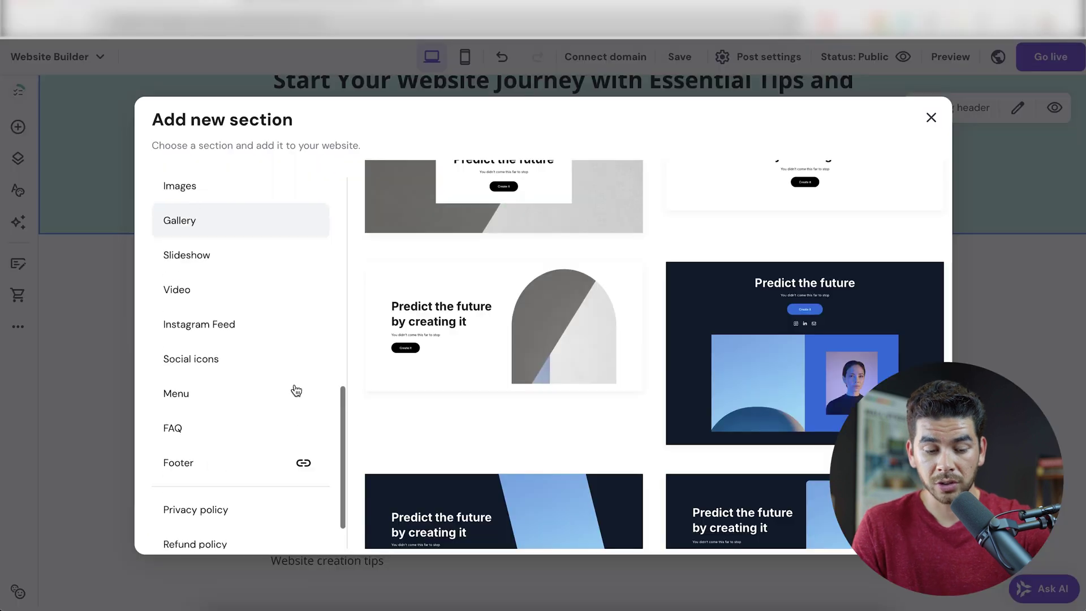
{"action": "scroll", "coordinate": [294, 390], "scroll_direction": "down", "scroll_amount": 2}
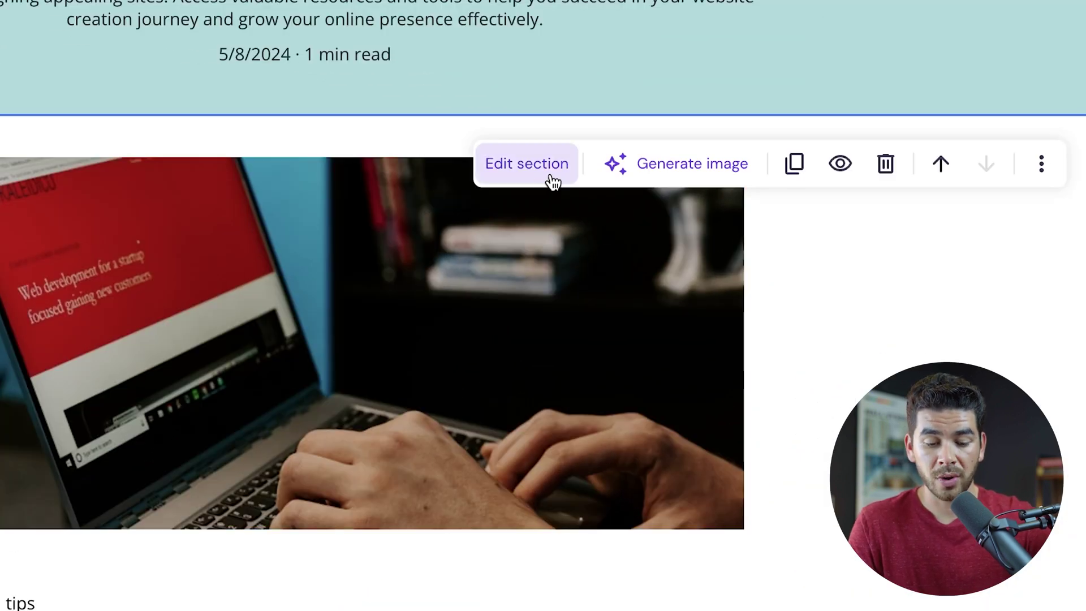
{"action": "mouse_move", "coordinate": [552, 255]}
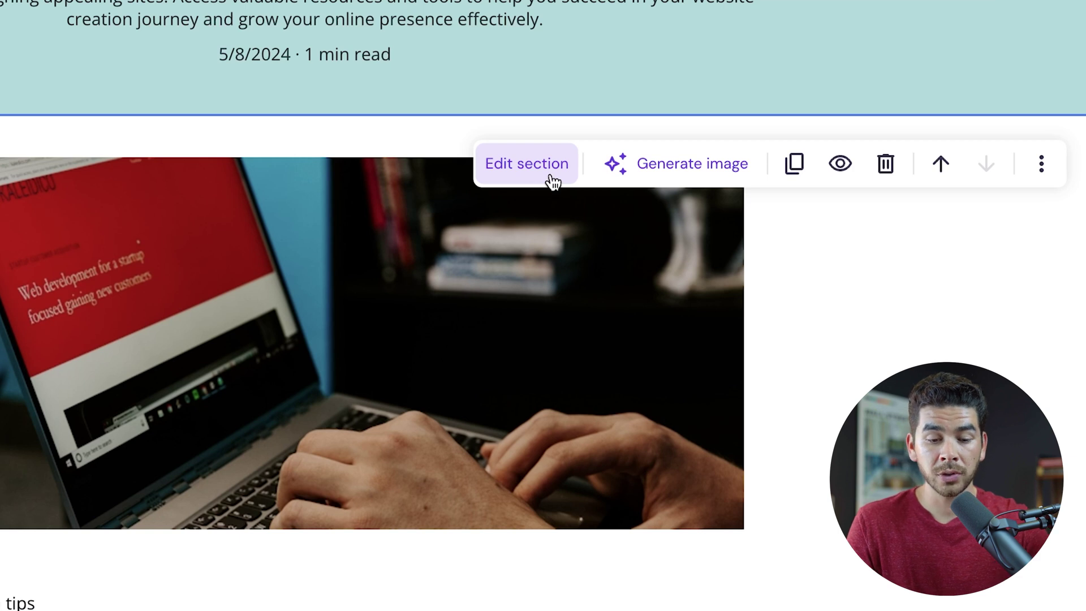
Use AI Writer on the Website creation tips text to write about SEO tools for website creation
{"action": "left_click", "coordinate": [553, 183]}
{"action": "left_click", "coordinate": [594, 184]}
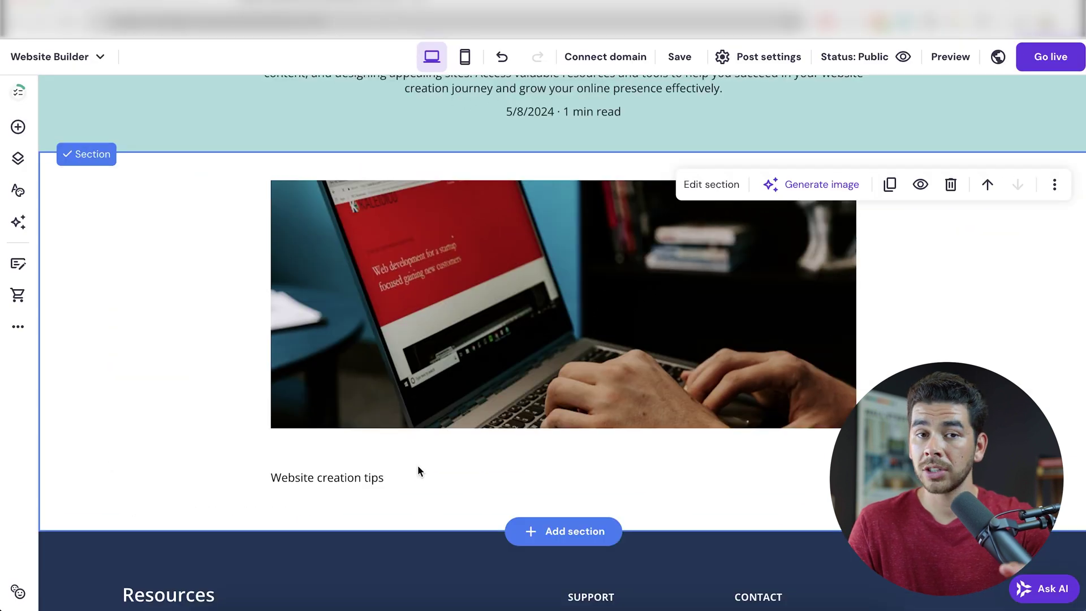
{"action": "left_click", "coordinate": [401, 481]}
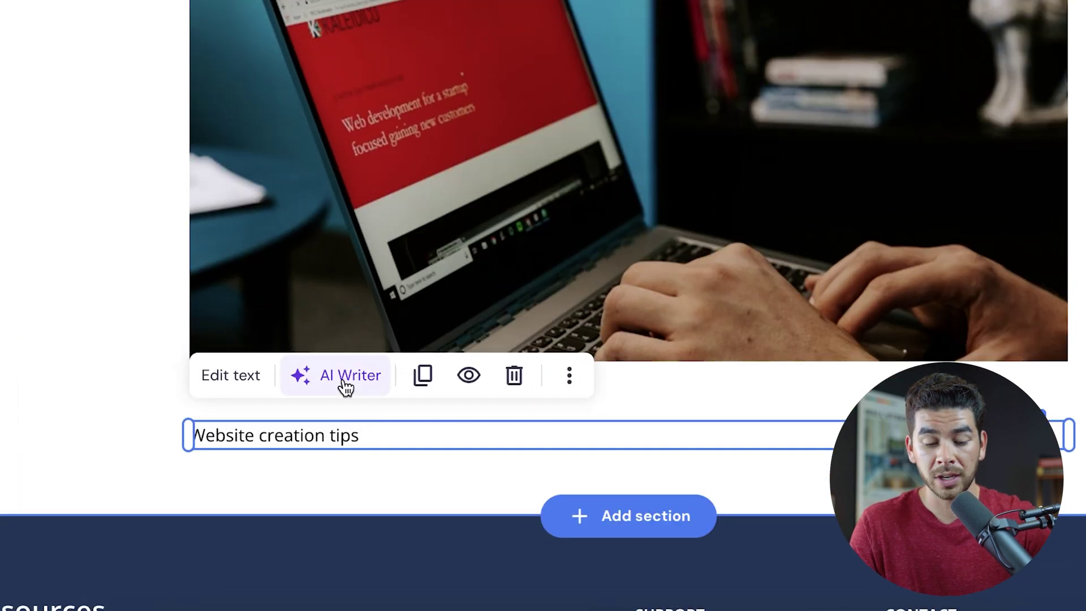
{"action": "left_click", "coordinate": [345, 387]}
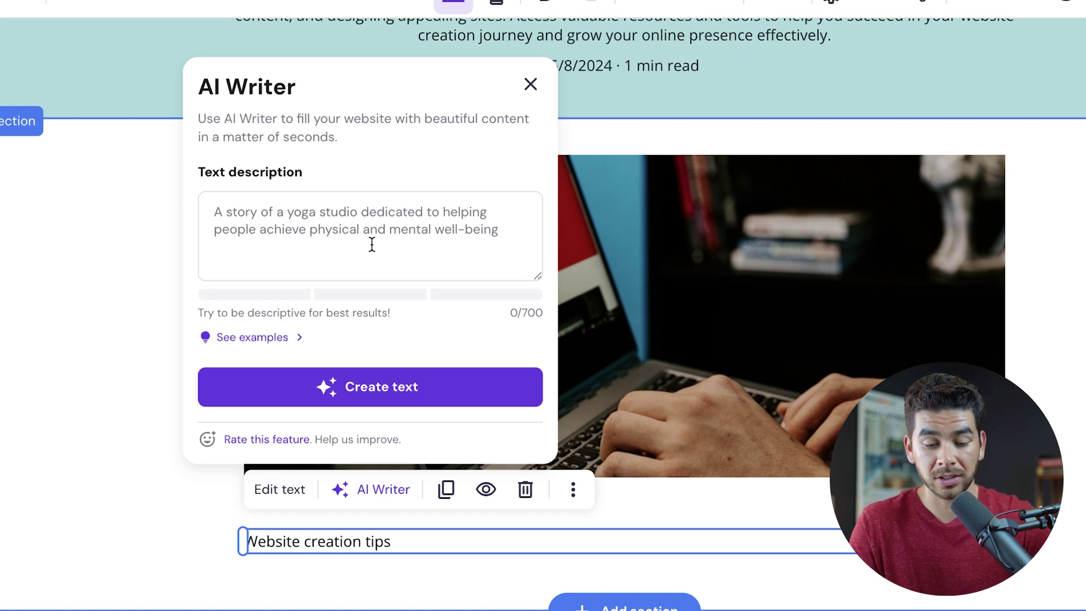
{"action": "left_click", "coordinate": [372, 245]}
{"action": "type", "text": "We are writing a blog p"}
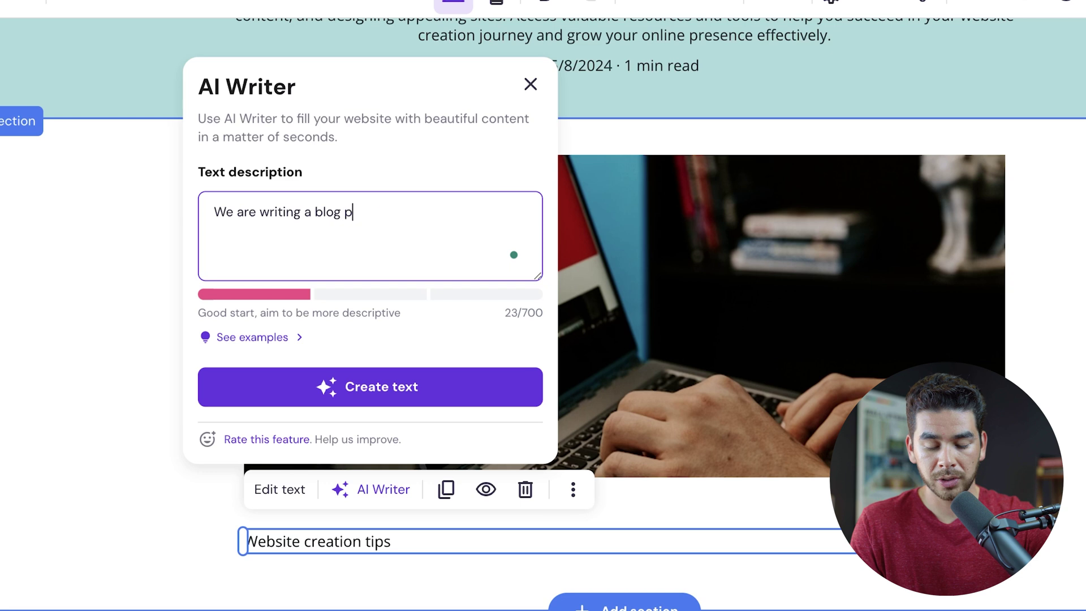
{"action": "type", "text": "ost about SEO to"}
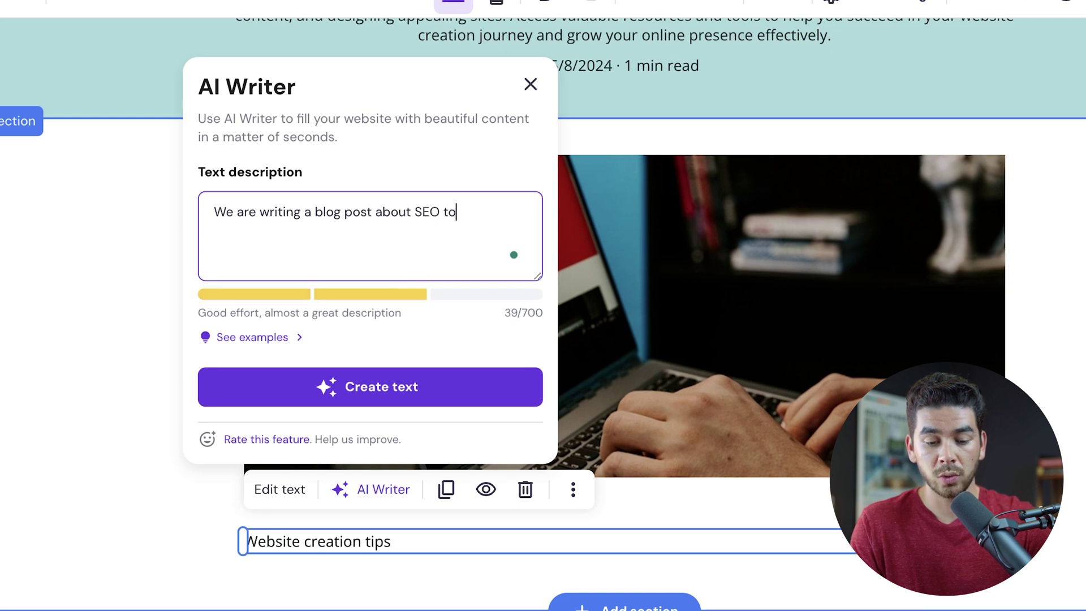
{"action": "type", "text": "creation"}
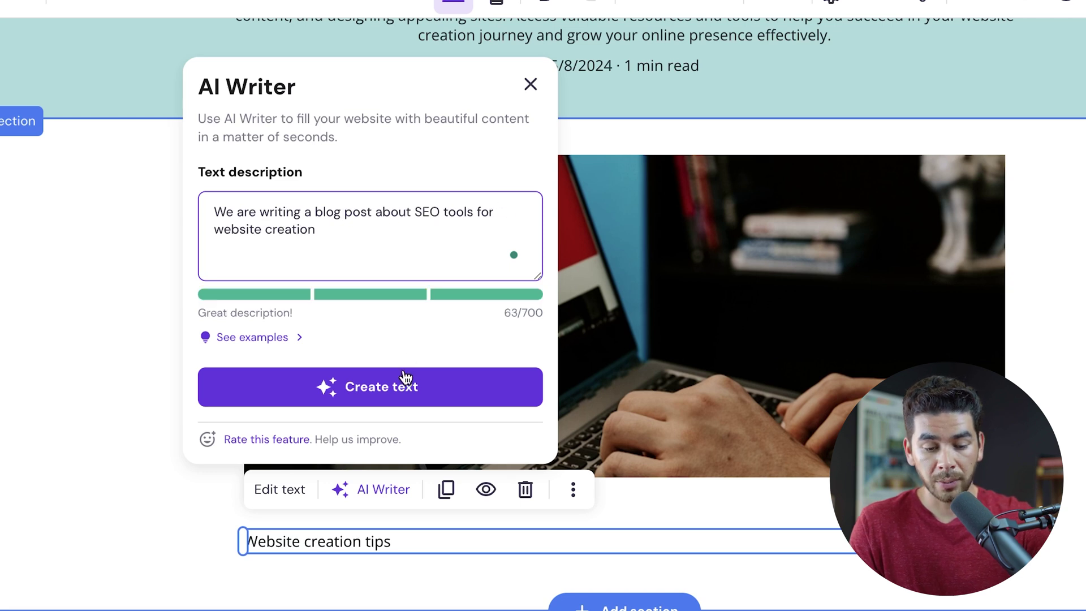
{"action": "left_click", "coordinate": [400, 387]}
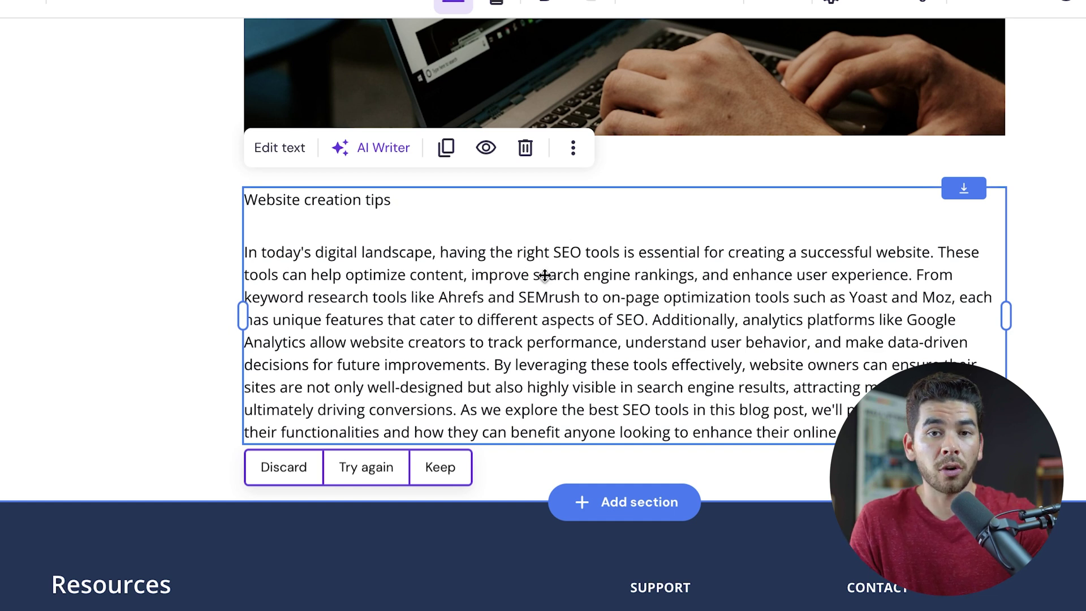
{"action": "scroll", "coordinate": [545, 275], "scroll_direction": "up", "scroll_amount": 3}
{"action": "left_click", "coordinate": [524, 187]}
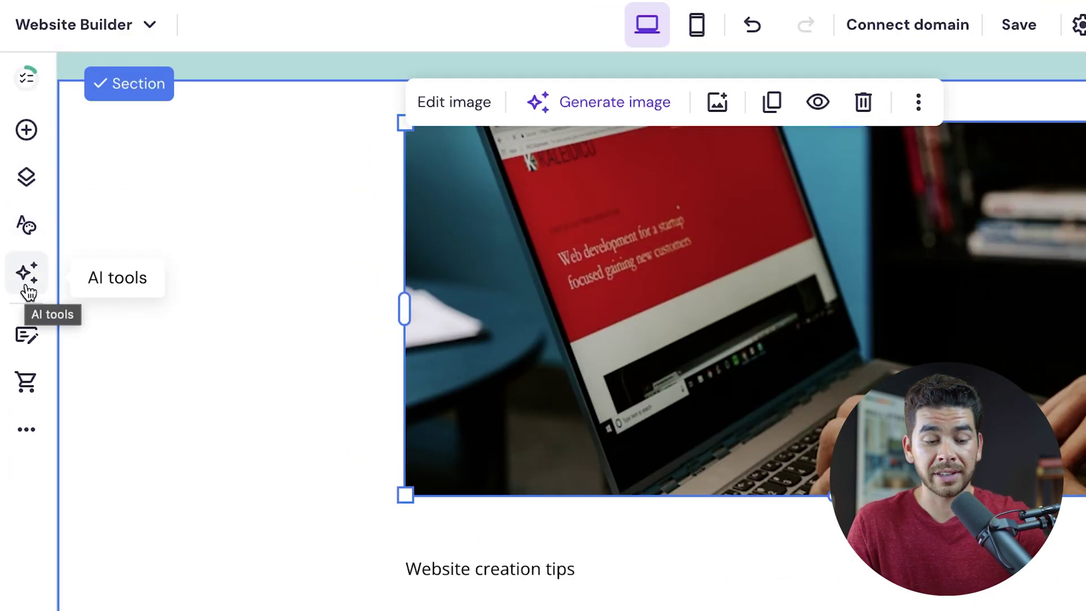
Browse the AI tools list, then go to the Blog page
{"action": "left_click", "coordinate": [27, 273]}
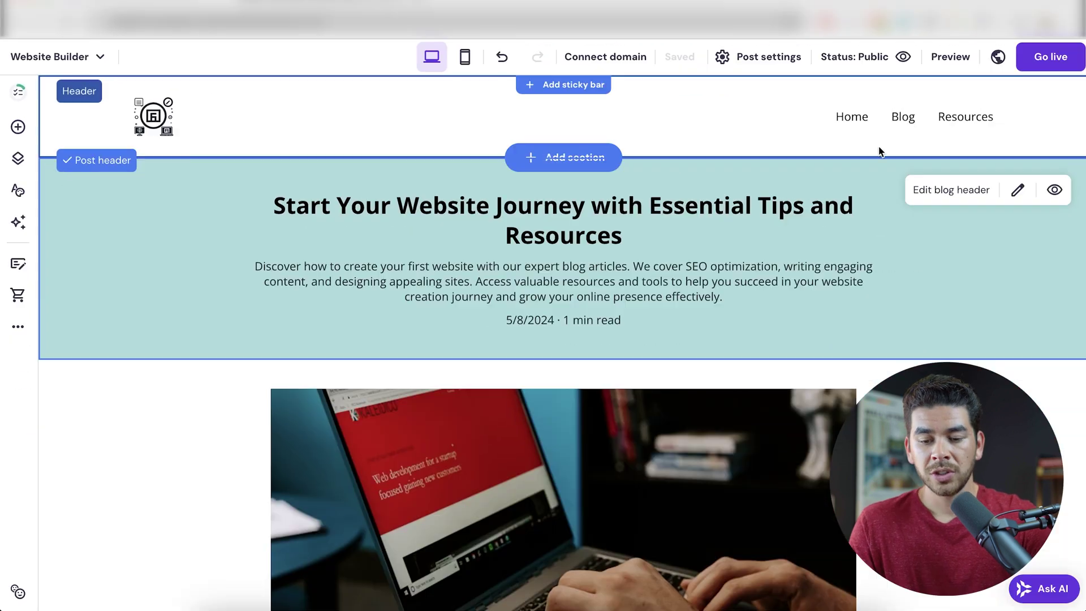
{"action": "left_click", "coordinate": [901, 119]}
{"action": "scroll", "coordinate": [658, 330], "scroll_direction": "down", "scroll_amount": 3}
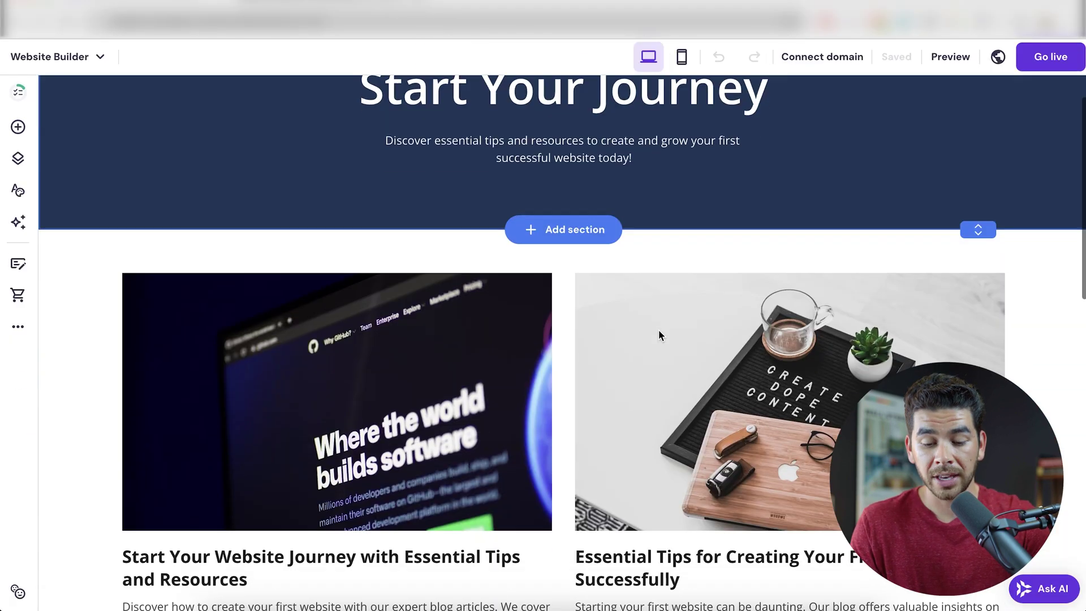
{"action": "scroll", "coordinate": [658, 329], "scroll_direction": "down", "scroll_amount": 5}
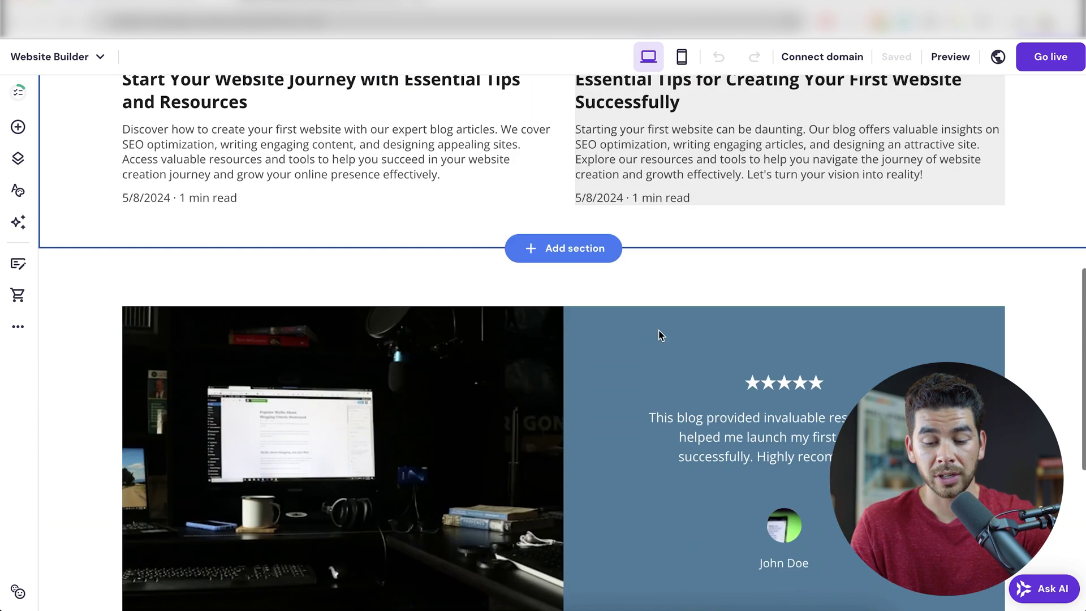
Delete the testimonial's desk photo, then the whole testimonial section
{"action": "left_click", "coordinate": [463, 251]}
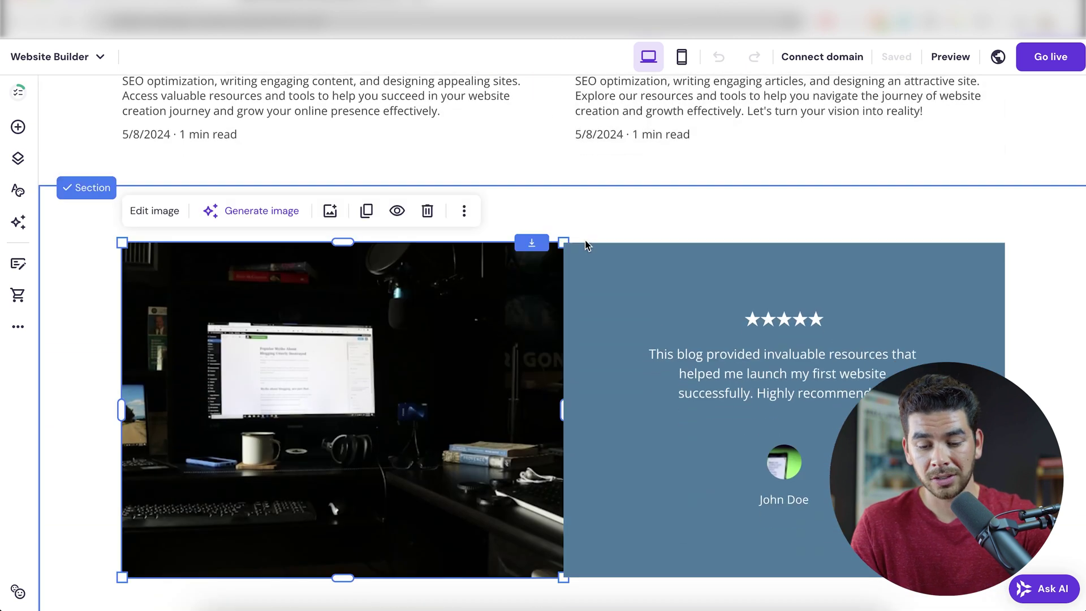
{"action": "left_click", "coordinate": [428, 212]}
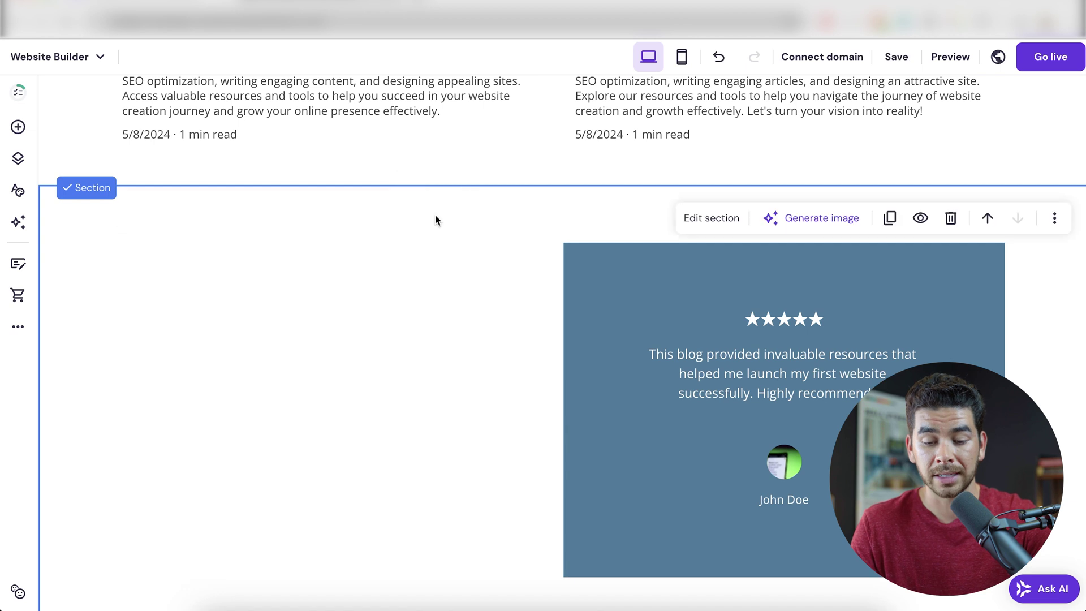
{"action": "left_click", "coordinate": [953, 219]}
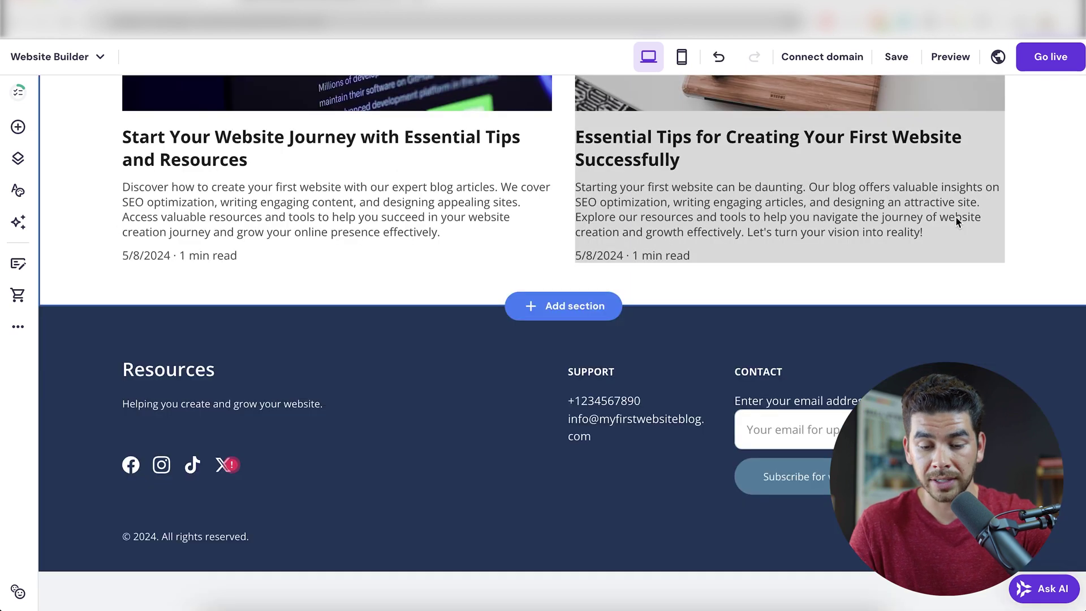
{"action": "scroll", "coordinate": [607, 278], "scroll_direction": "up", "scroll_amount": 2}
{"action": "scroll", "coordinate": [608, 279], "scroll_direction": "up", "scroll_amount": 2}
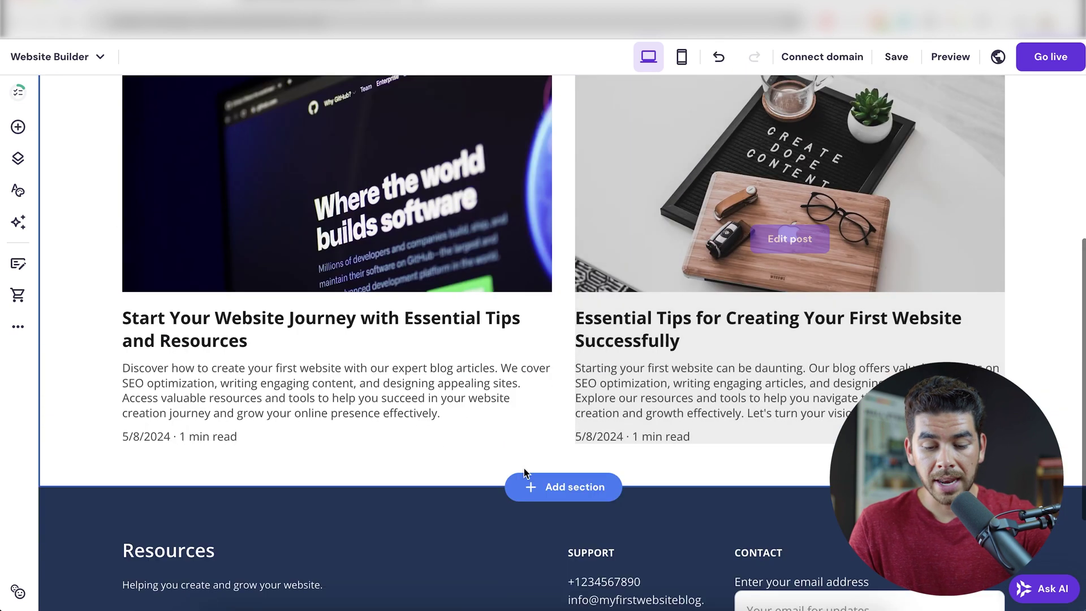
{"action": "scroll", "coordinate": [606, 473], "scroll_direction": "up", "scroll_amount": 1}
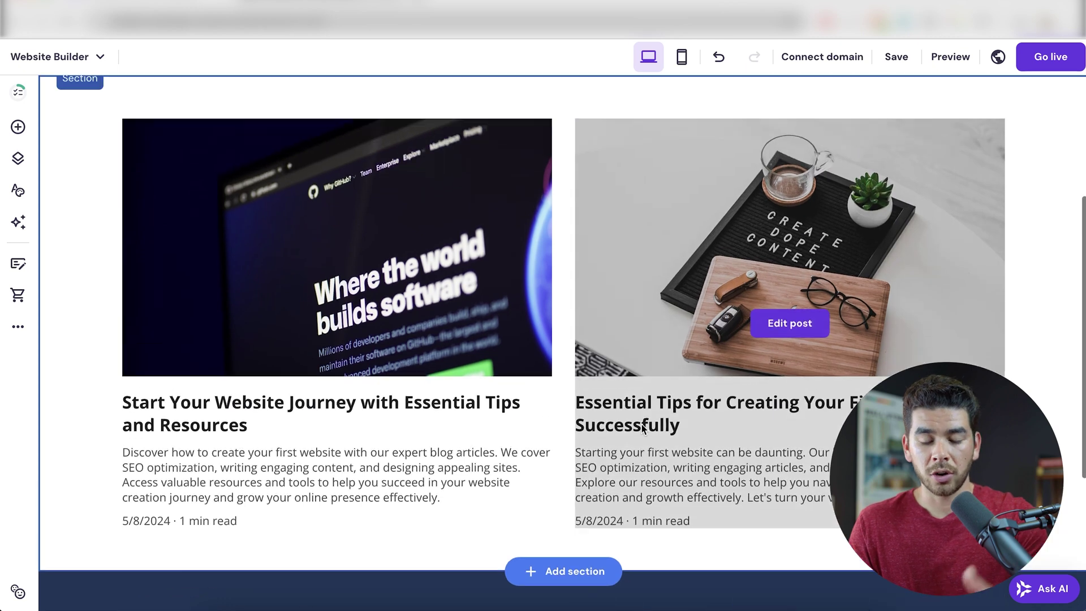
{"action": "scroll", "coordinate": [641, 425], "scroll_direction": "up", "scroll_amount": 2}
{"action": "scroll", "coordinate": [641, 424], "scroll_direction": "up", "scroll_amount": 1}
{"action": "scroll", "coordinate": [432, 337], "scroll_direction": "up", "scroll_amount": 2}
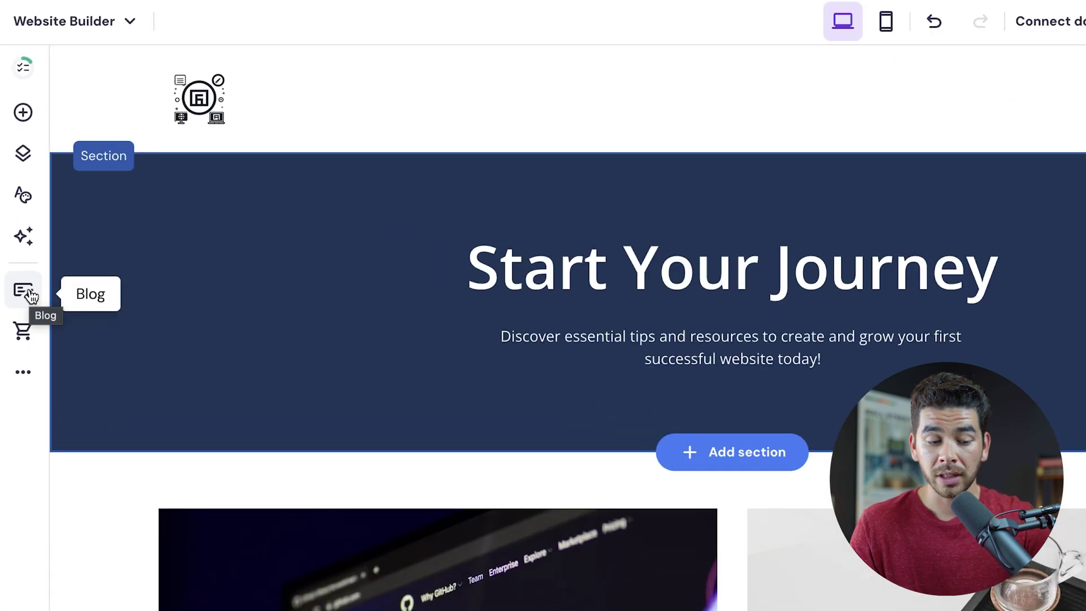
Open the blog posts list, then the More settings menu of site-wide tools
{"action": "left_click", "coordinate": [25, 291]}
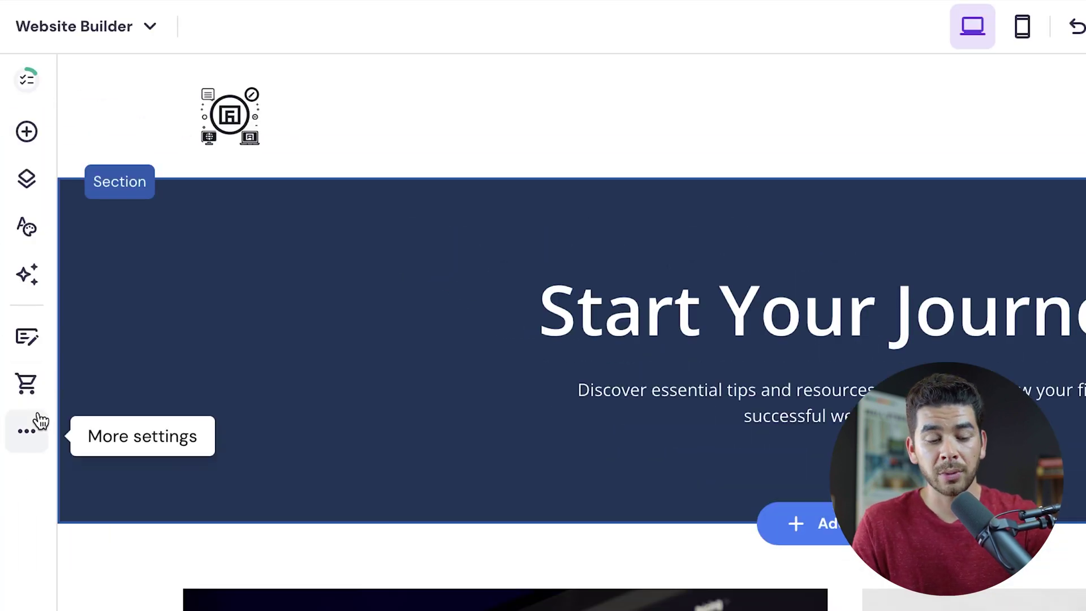
{"action": "left_click", "coordinate": [31, 432]}
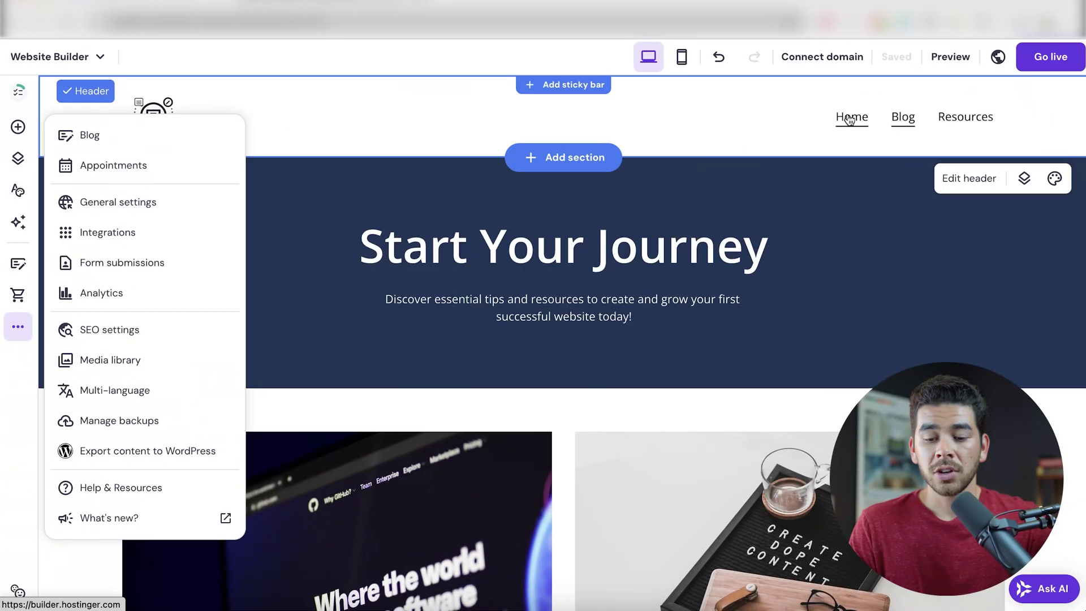
{"action": "scroll", "coordinate": [608, 405], "scroll_direction": "down", "scroll_amount": 3}
{"action": "scroll", "coordinate": [609, 401], "scroll_direction": "down", "scroll_amount": 4}
{"action": "scroll", "coordinate": [609, 400], "scroll_direction": "down", "scroll_amount": 5}
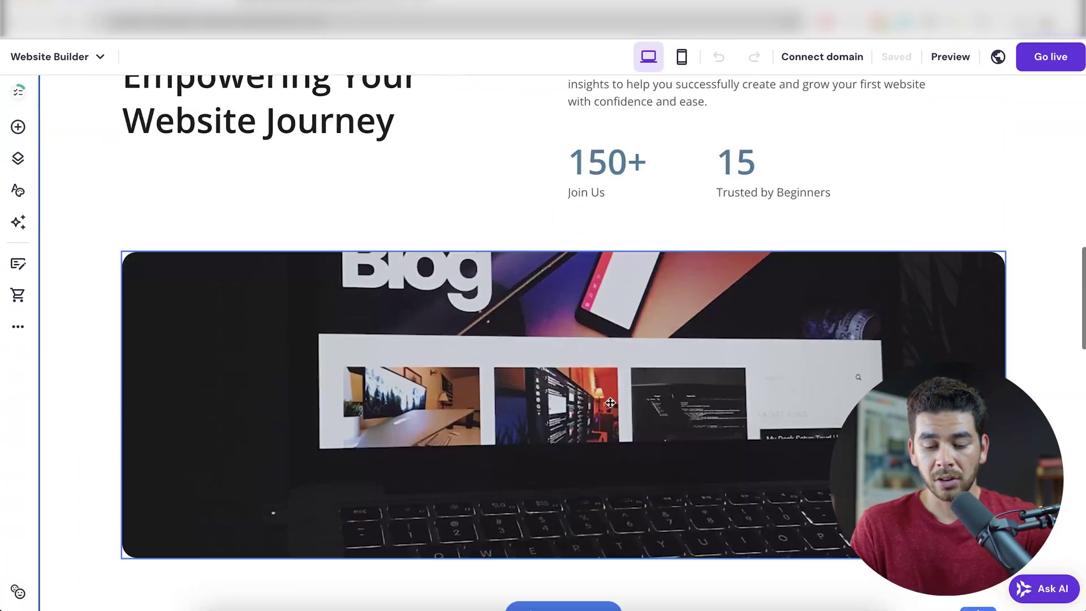
{"action": "scroll", "coordinate": [609, 401], "scroll_direction": "down", "scroll_amount": 2}
{"action": "scroll", "coordinate": [609, 401], "scroll_direction": "down", "scroll_amount": 3}
{"action": "scroll", "coordinate": [610, 401], "scroll_direction": "down", "scroll_amount": 5}
{"action": "scroll", "coordinate": [609, 400], "scroll_direction": "down", "scroll_amount": 5}
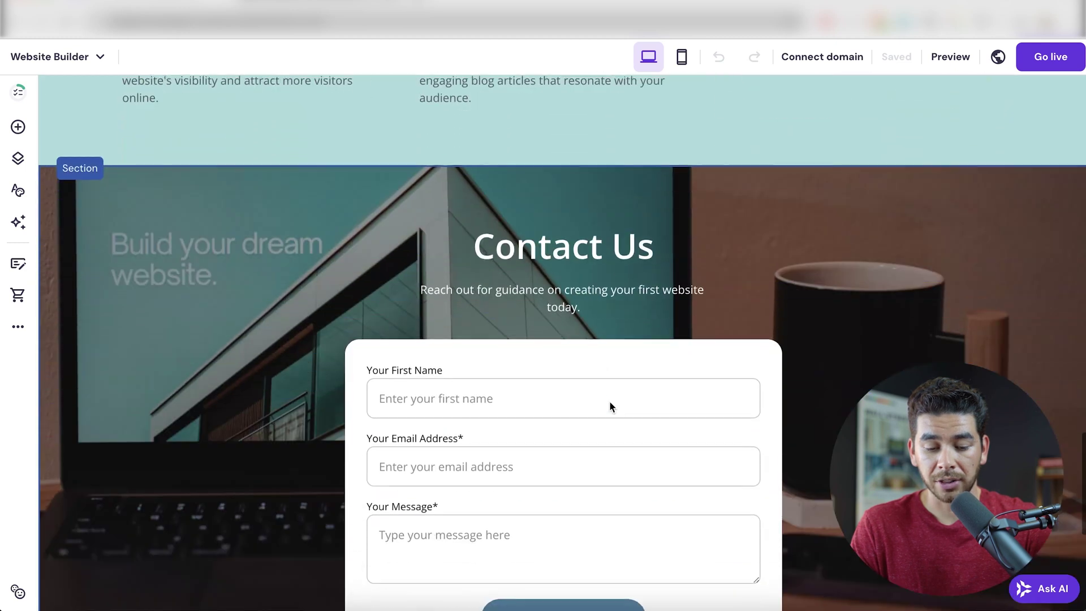
{"action": "scroll", "coordinate": [610, 401], "scroll_direction": "down", "scroll_amount": 2}
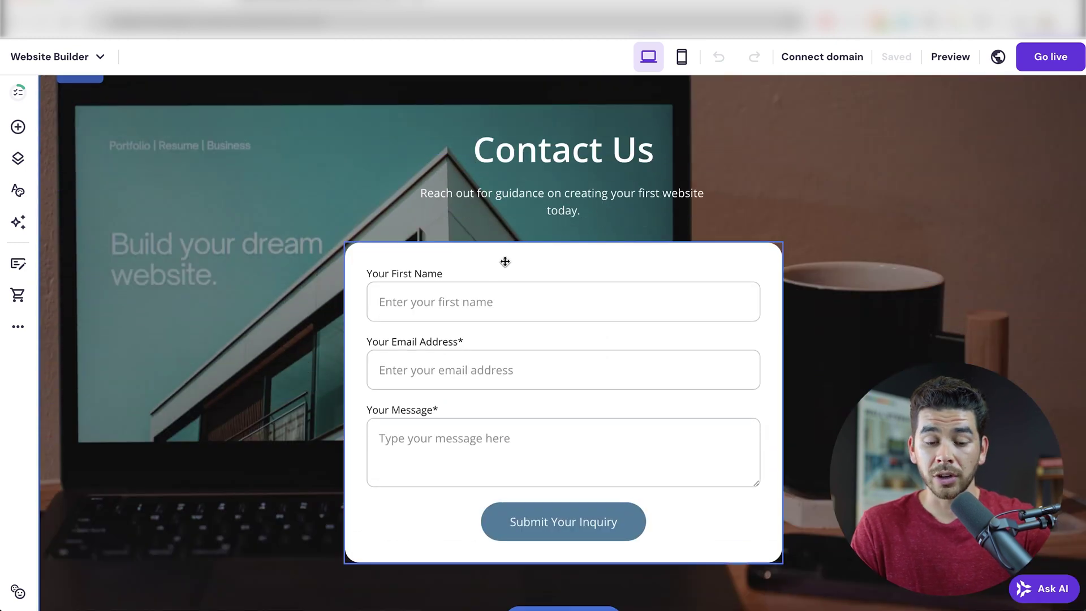
{"action": "mouse_move", "coordinate": [560, 255]}
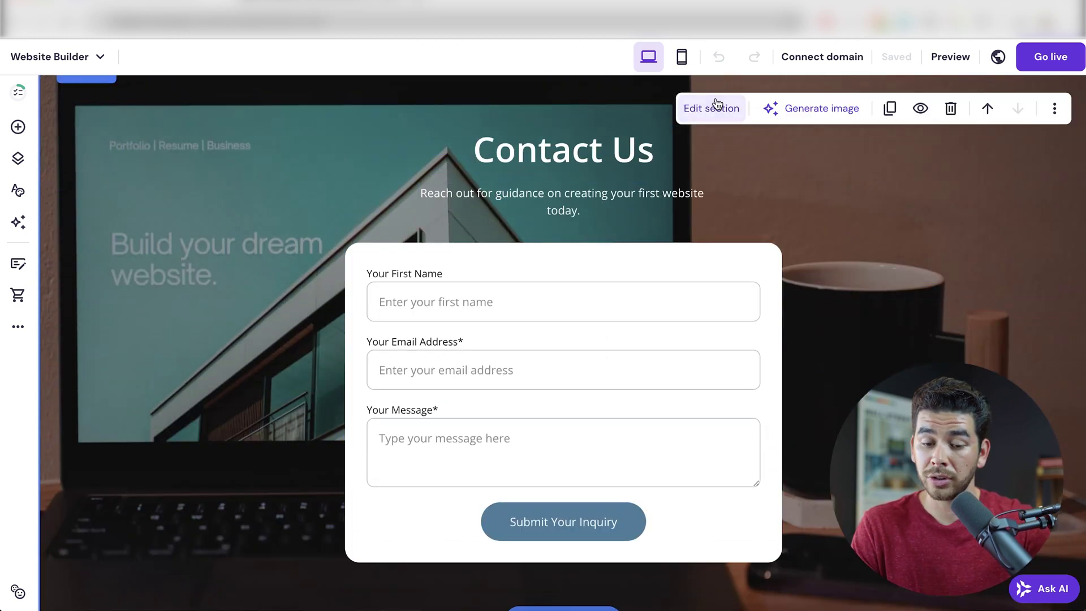
Open the contact form's settings and close them without changes
{"action": "left_click", "coordinate": [545, 274]}
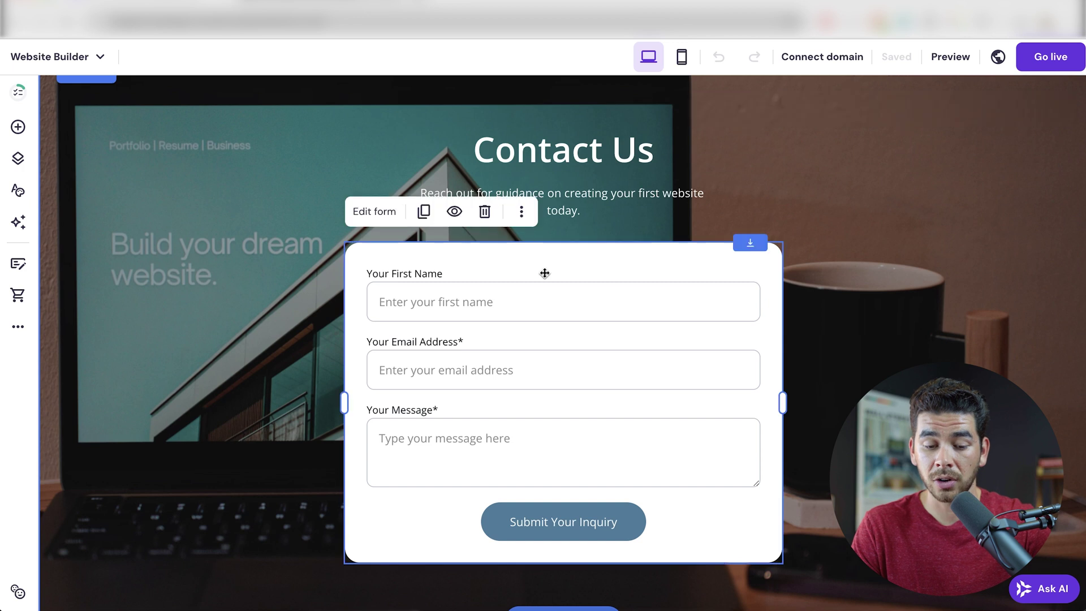
{"action": "left_click", "coordinate": [379, 213]}
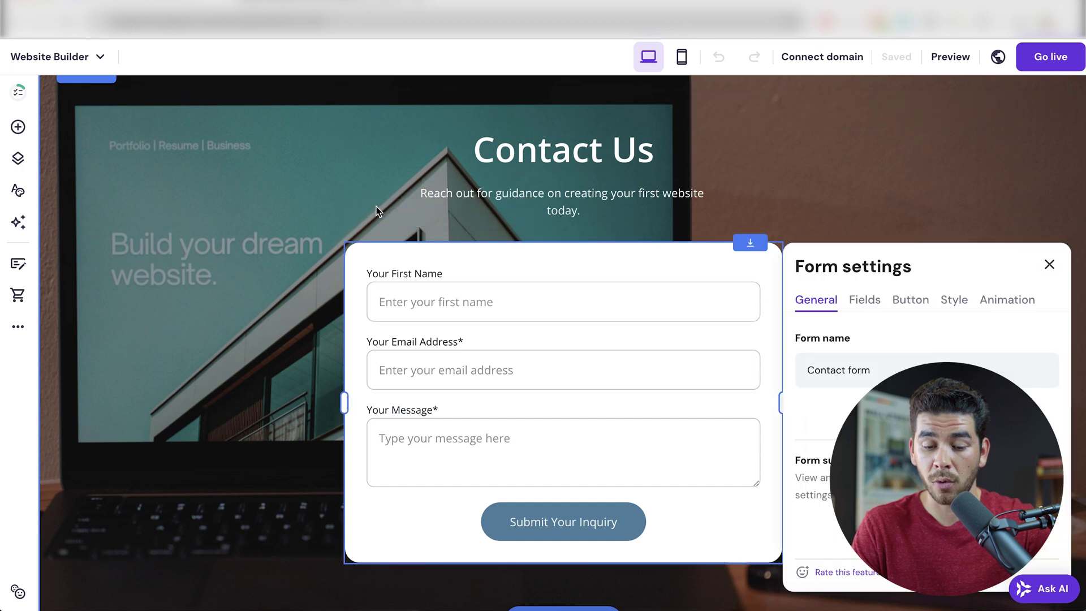
{"action": "left_click", "coordinate": [1049, 266]}
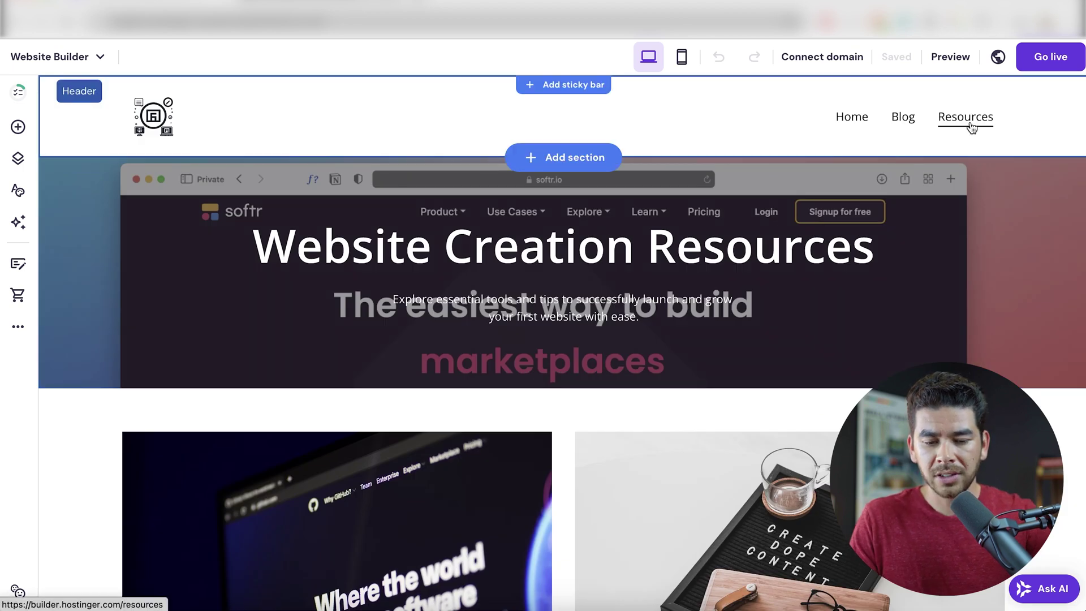
Replace the Resources hero background with the ocean waves photo
{"action": "left_click", "coordinate": [1028, 326]}
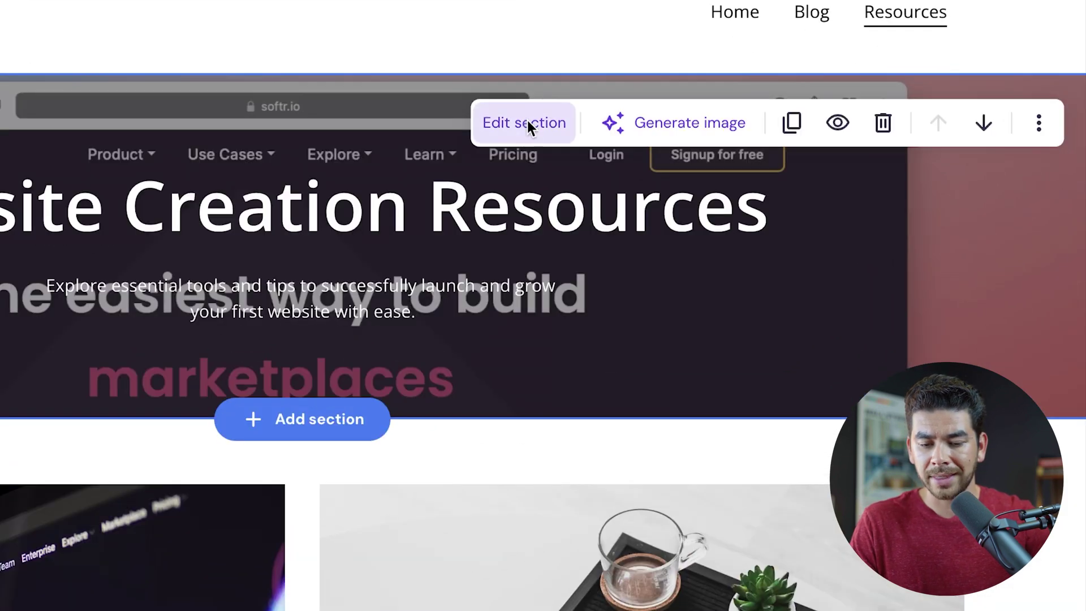
{"action": "left_click", "coordinate": [529, 128]}
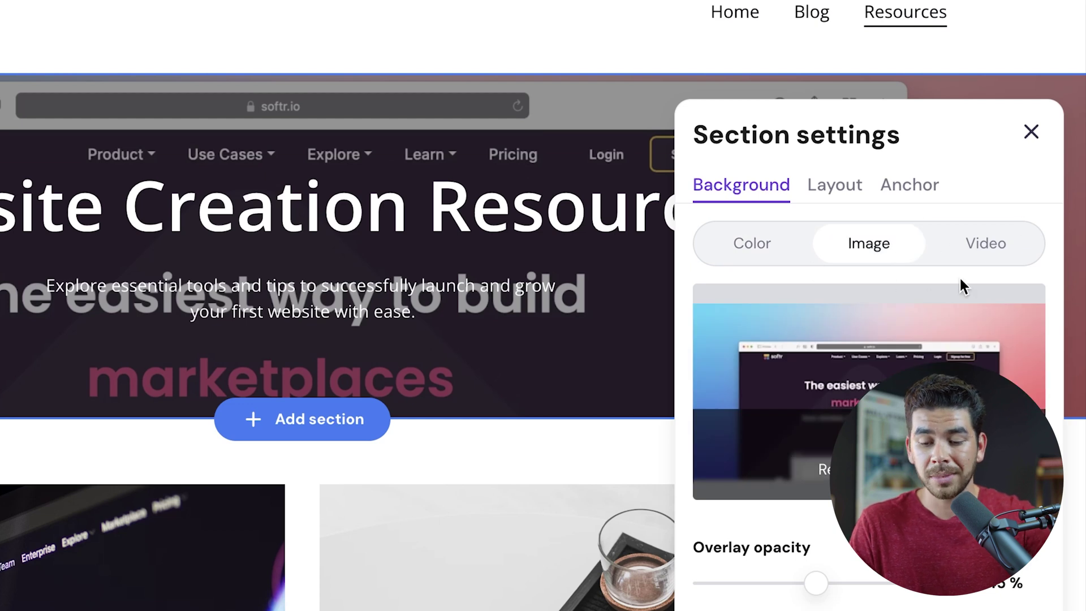
{"action": "left_click", "coordinate": [998, 245]}
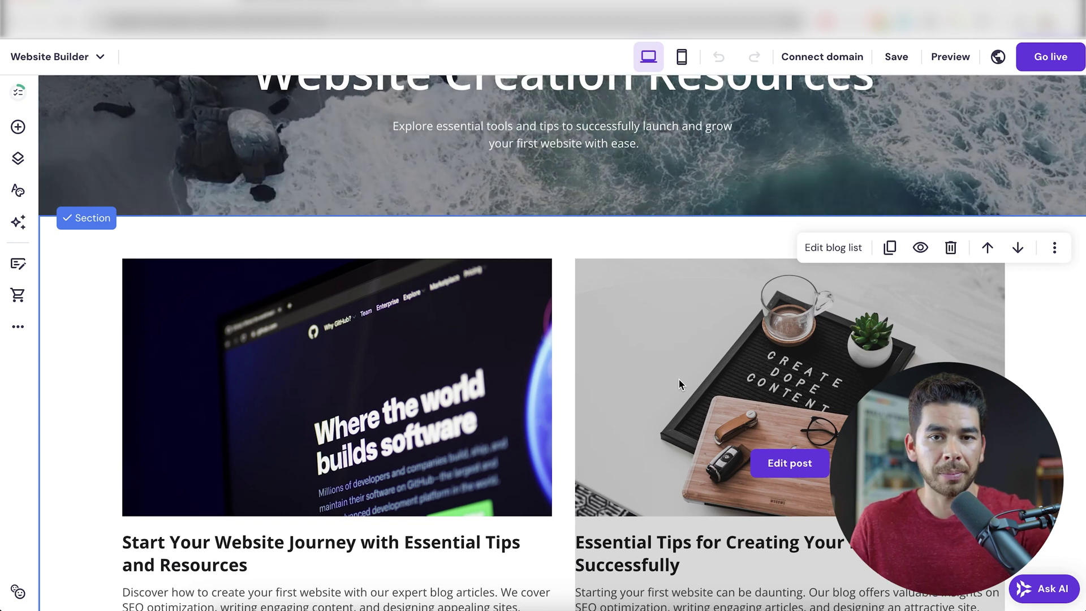
{"action": "left_click", "coordinate": [655, 67]}
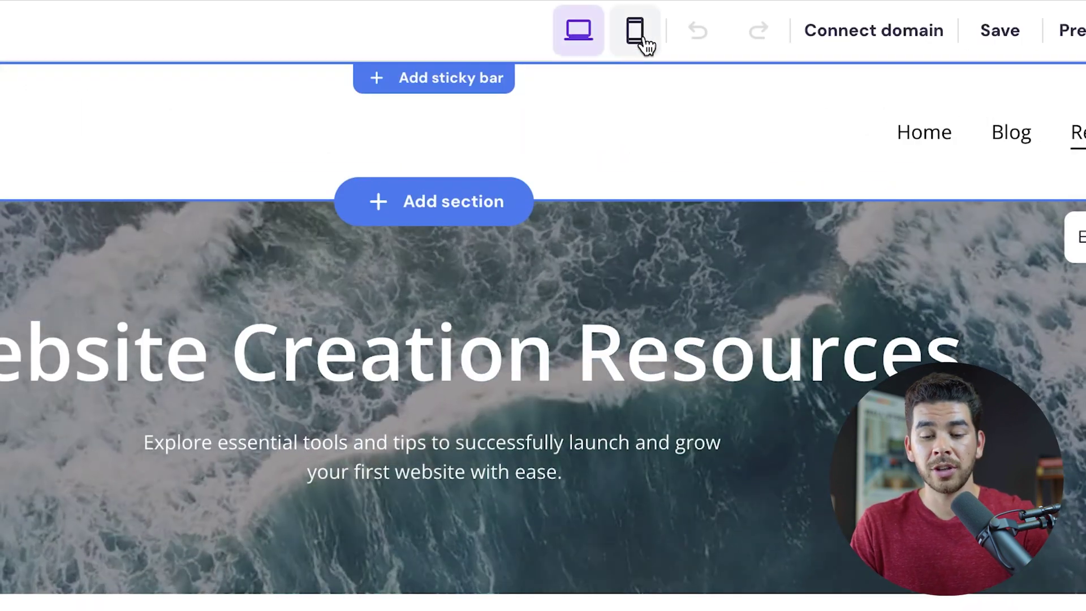
View the Resources page in mobile layout, return to desktop, then open the site preview
{"action": "left_click", "coordinate": [683, 60]}
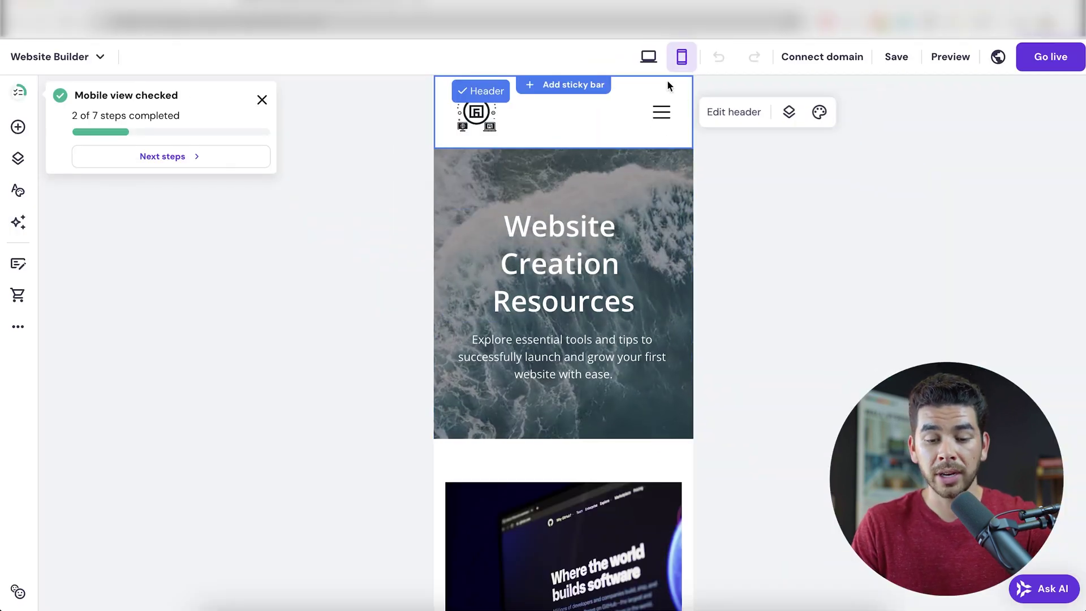
{"action": "scroll", "coordinate": [604, 255], "scroll_direction": "down", "scroll_amount": 2}
{"action": "scroll", "coordinate": [606, 297], "scroll_direction": "down", "scroll_amount": 5}
{"action": "scroll", "coordinate": [608, 301], "scroll_direction": "up", "scroll_amount": 1}
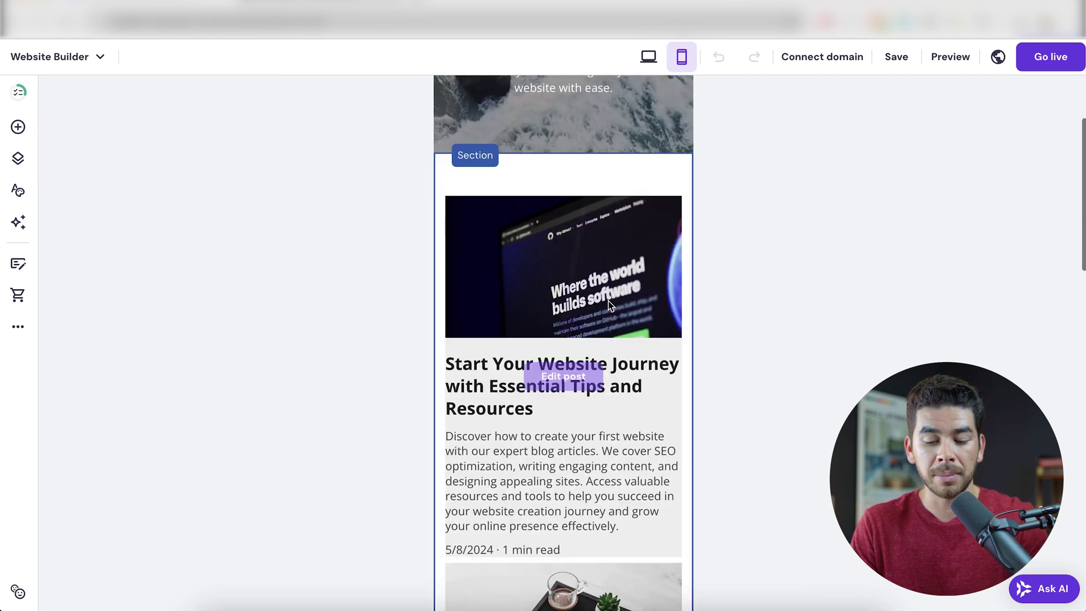
{"action": "scroll", "coordinate": [608, 306], "scroll_direction": "down", "scroll_amount": 5}
{"action": "scroll", "coordinate": [609, 305], "scroll_direction": "down", "scroll_amount": 1}
{"action": "scroll", "coordinate": [609, 305], "scroll_direction": "down", "scroll_amount": 5}
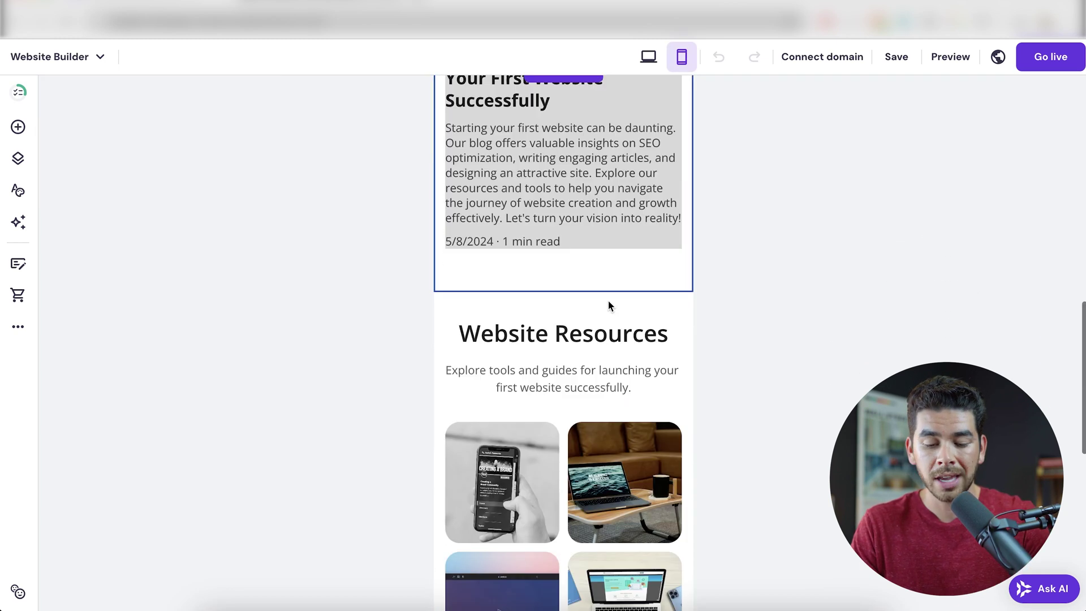
{"action": "scroll", "coordinate": [609, 306], "scroll_direction": "down", "scroll_amount": 1}
{"action": "scroll", "coordinate": [608, 305], "scroll_direction": "down", "scroll_amount": 2}
{"action": "left_click", "coordinate": [650, 60]}
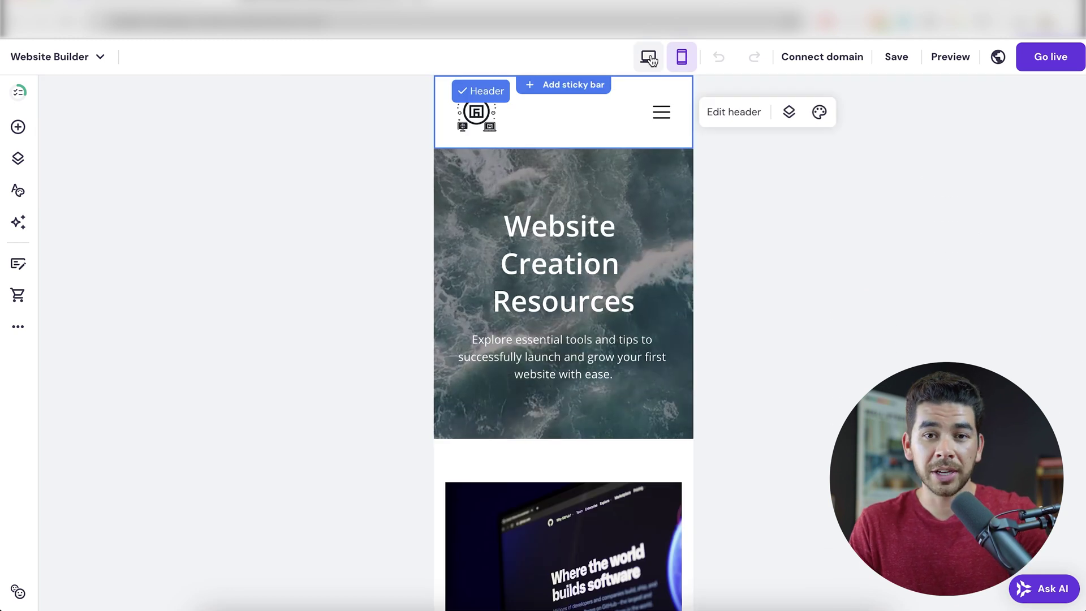
{"action": "left_click", "coordinate": [951, 56]}
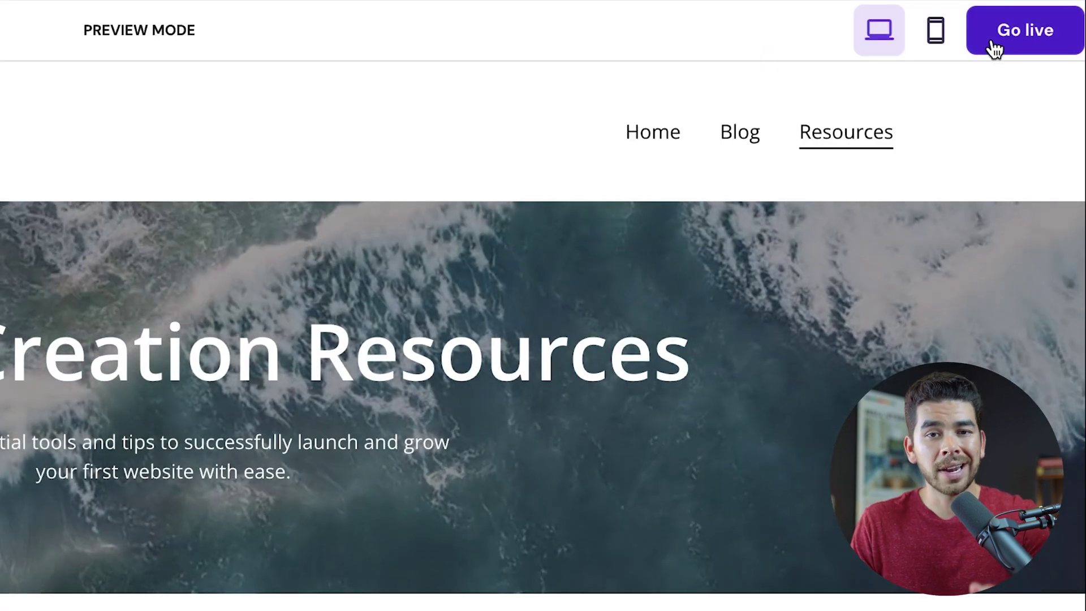